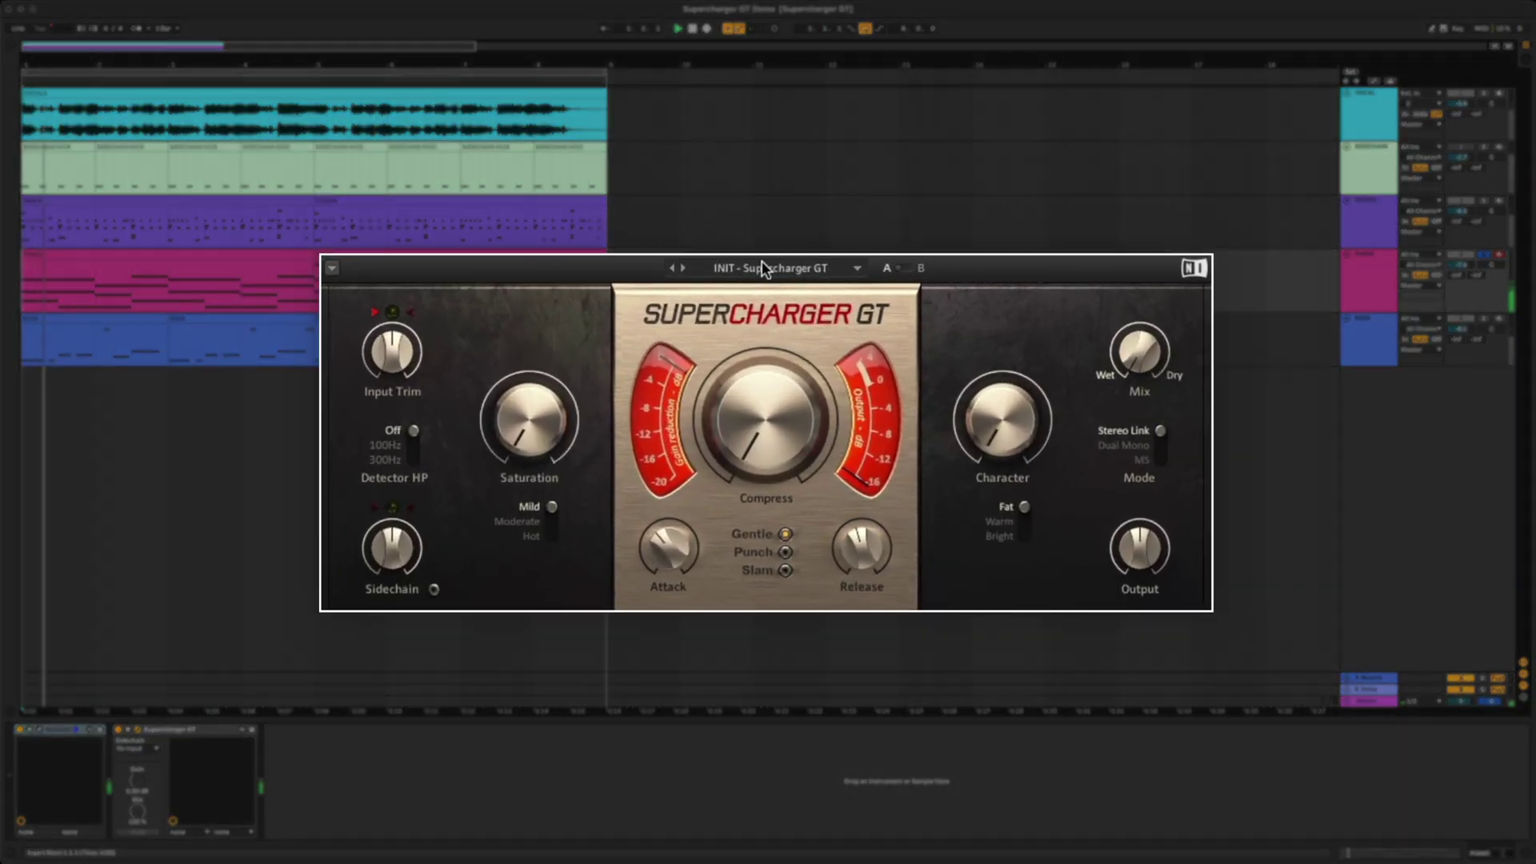
Audition the factory presets Ghetto Drums, Wide Piano and MS Heaven, ending with All-Buttons-In Deluxe loaded.
left_click(762, 262)
mouse_move(765, 264)
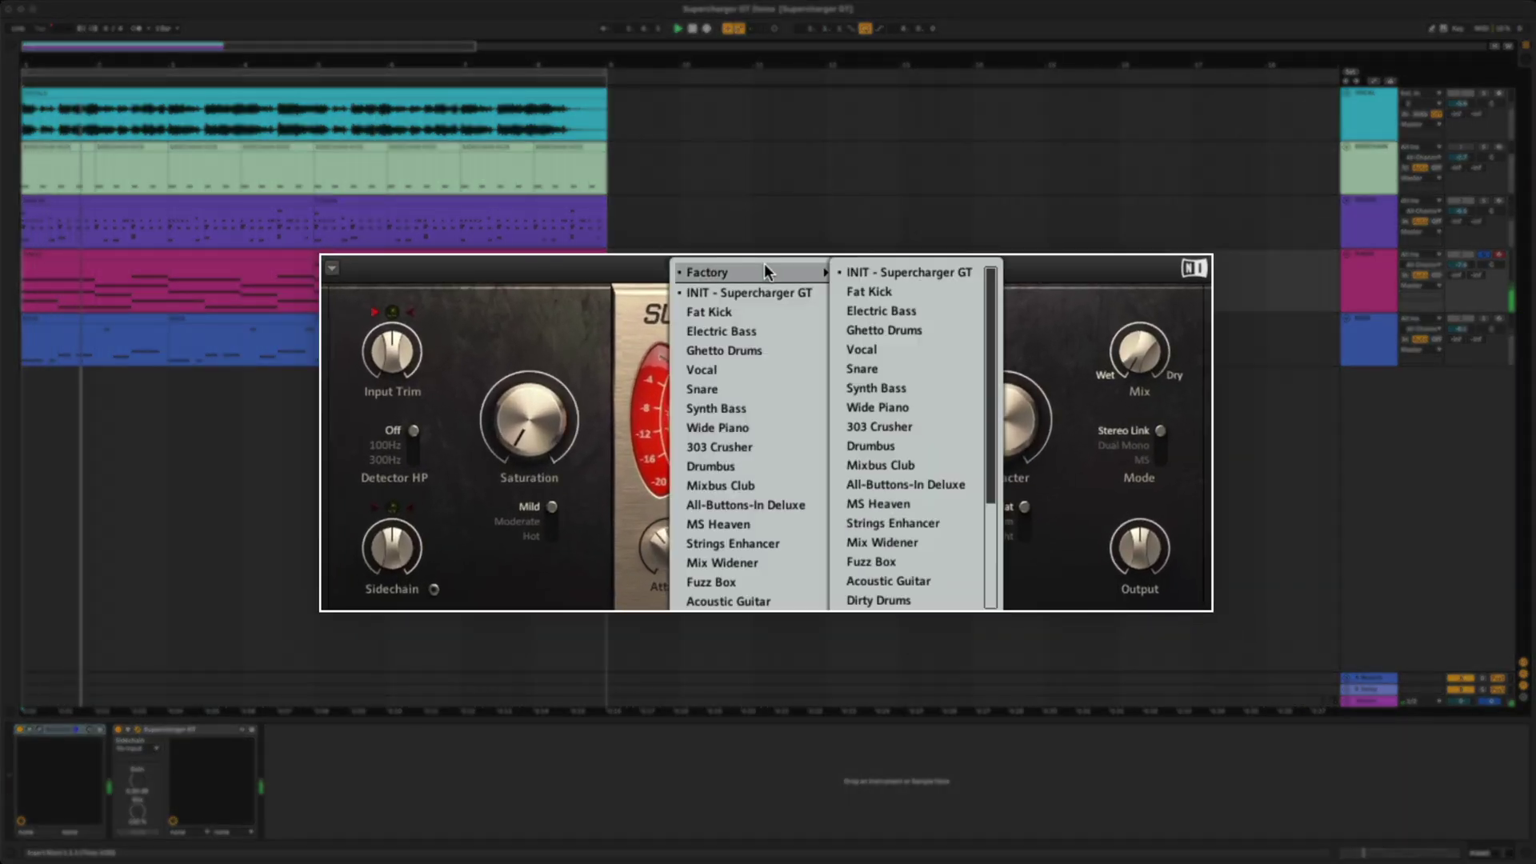
left_click(776, 349)
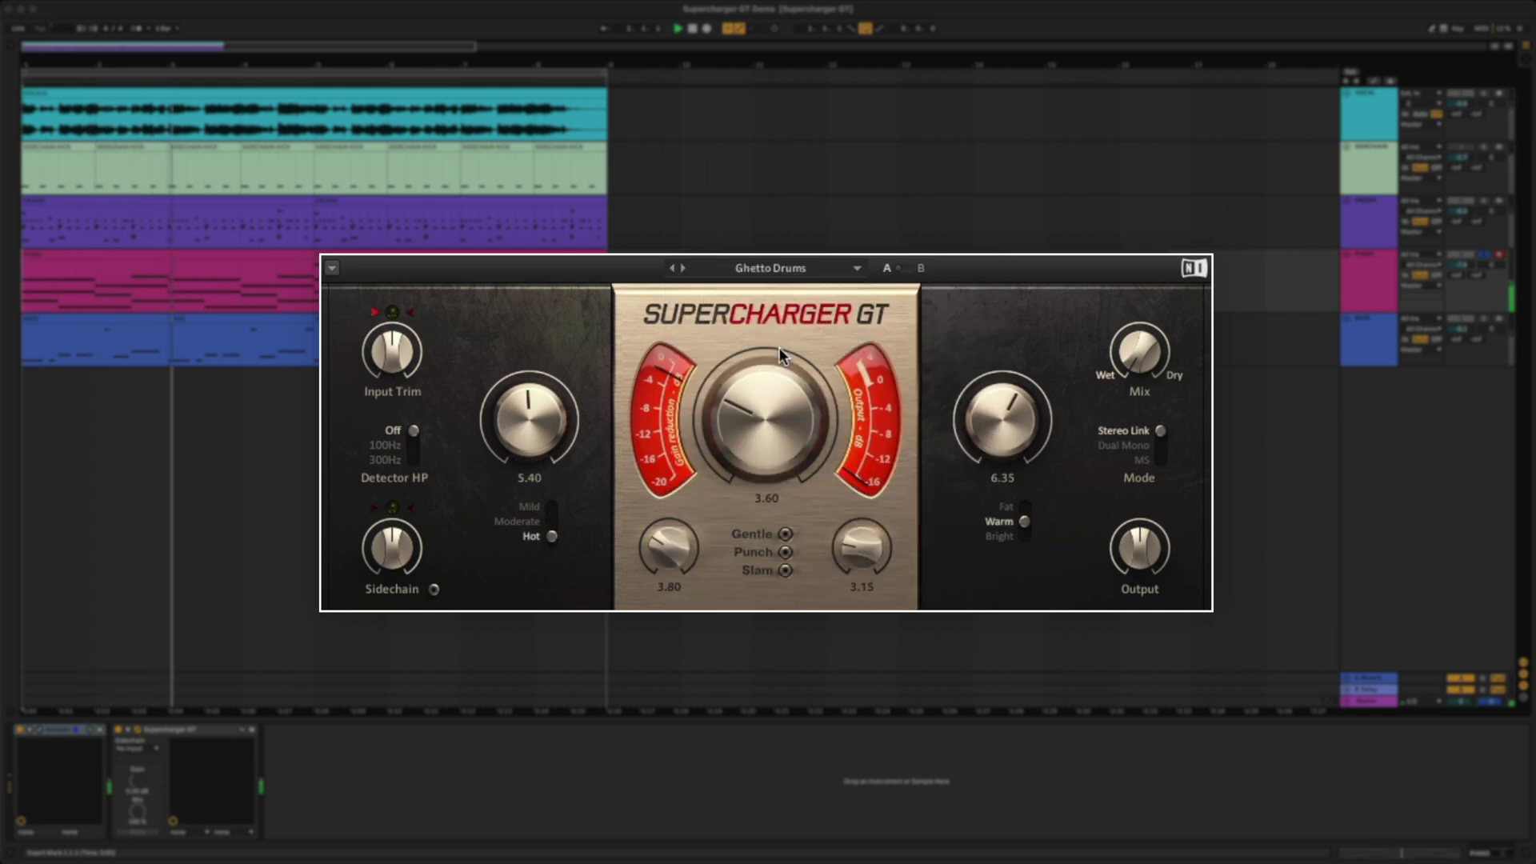
left_click(770, 266)
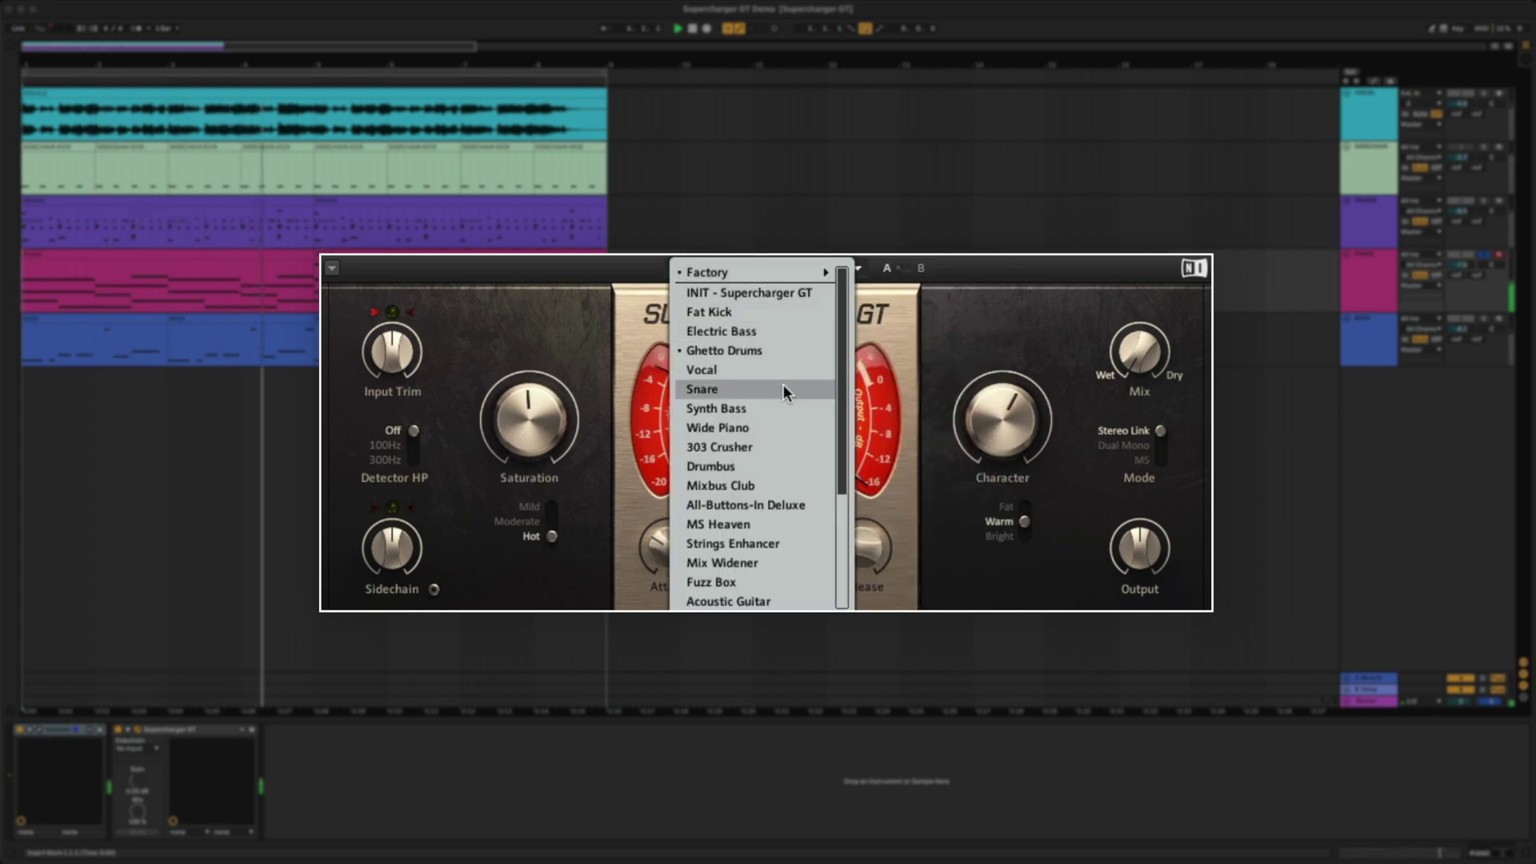
left_click(772, 429)
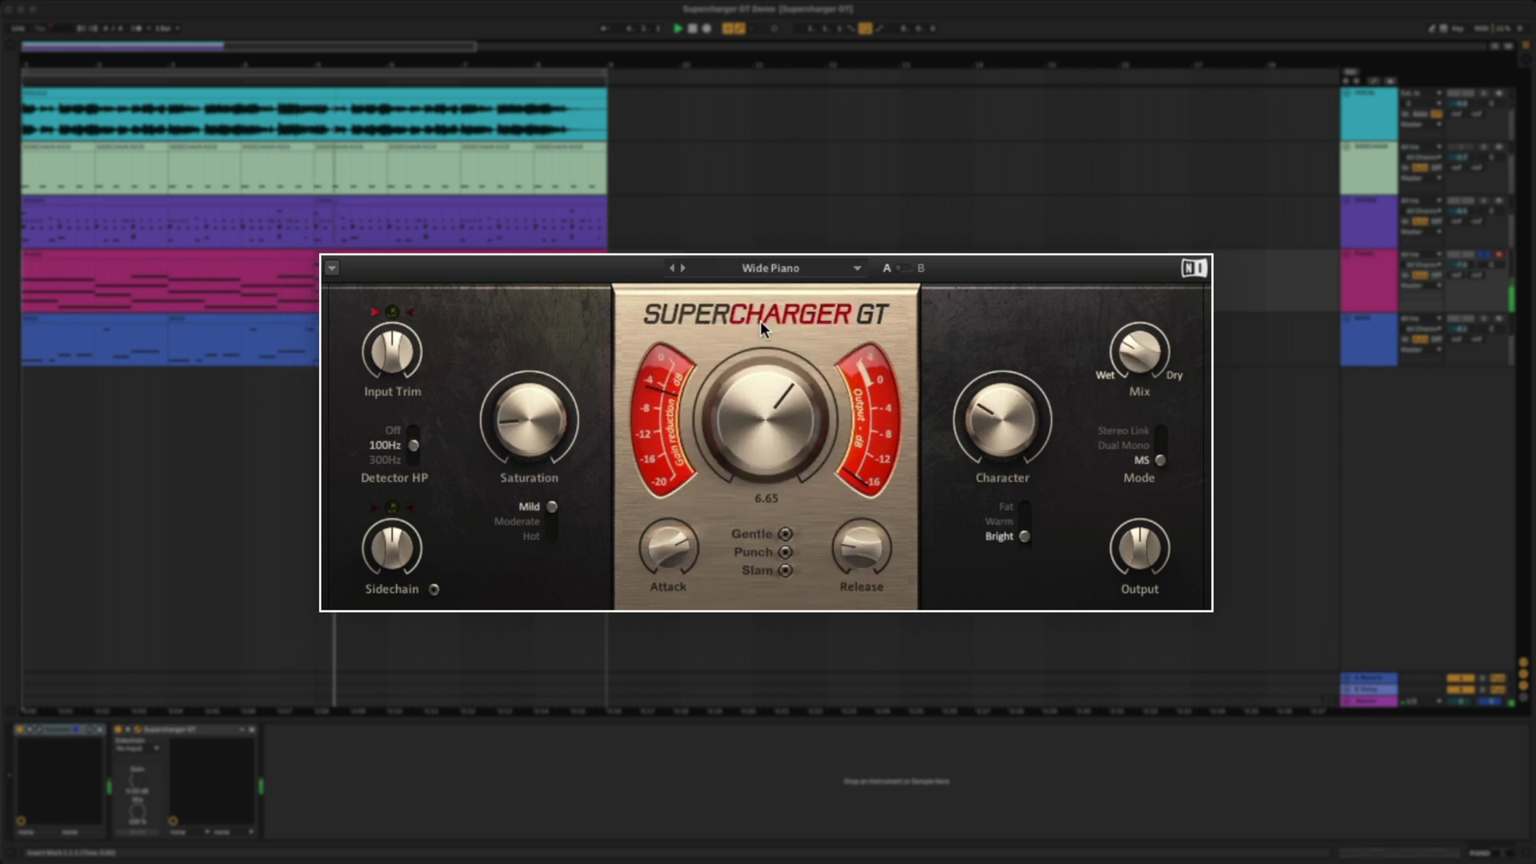
left_click(766, 271)
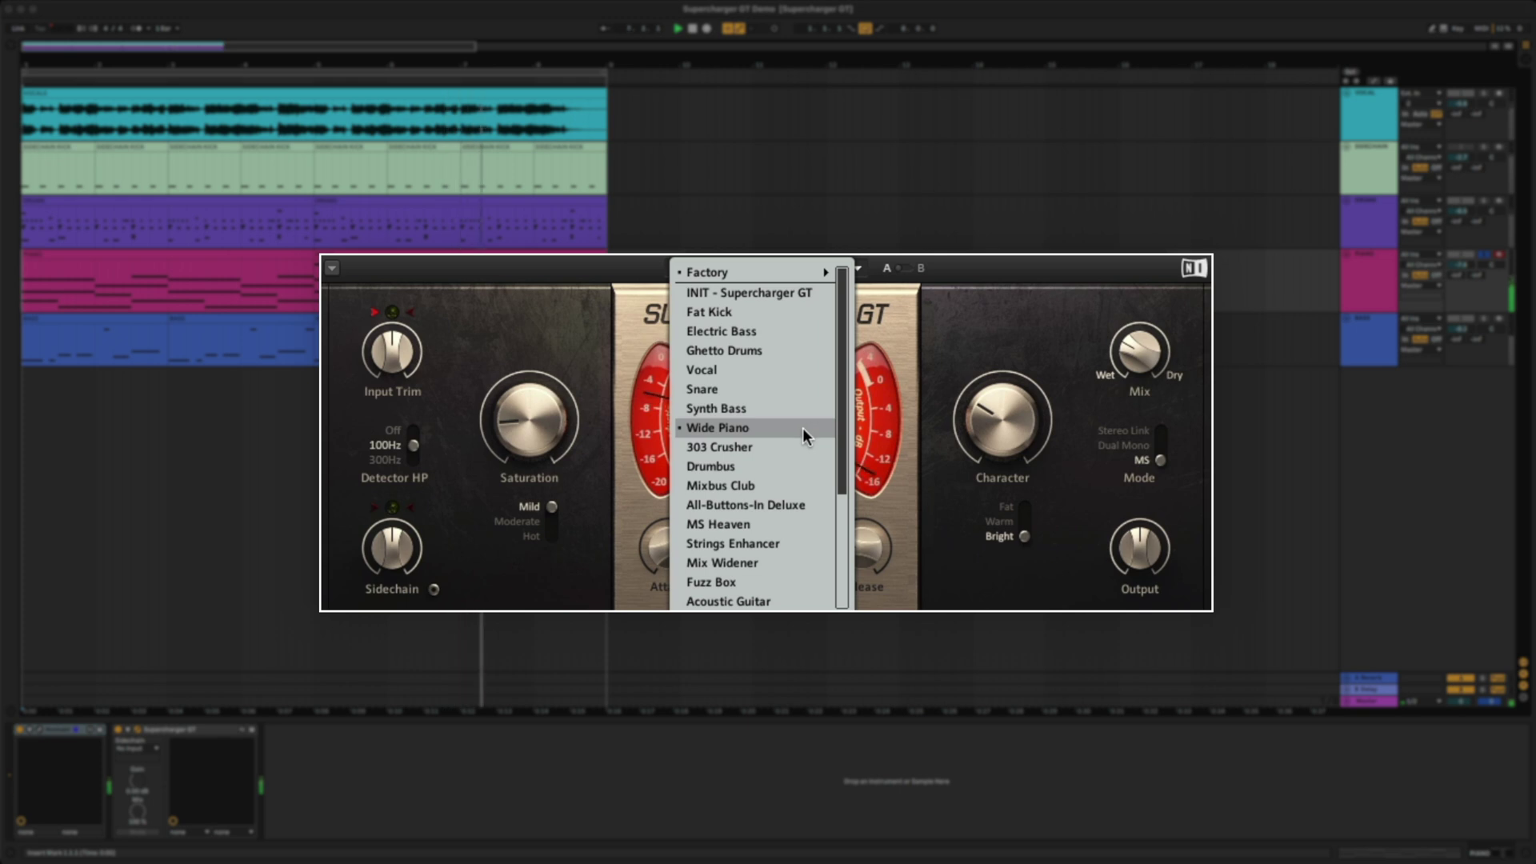
left_click(799, 525)
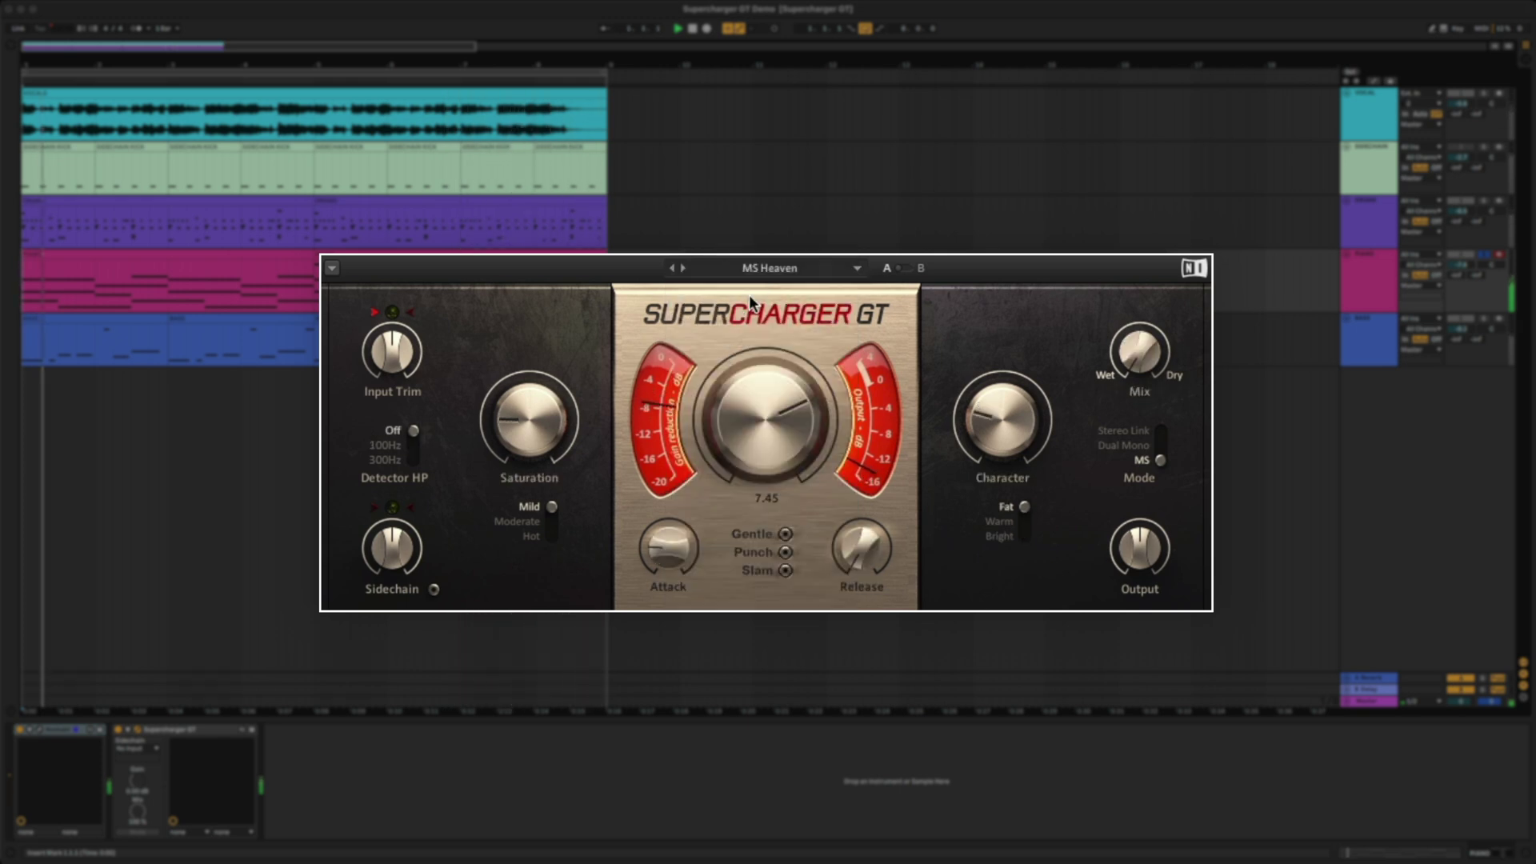
left_click(766, 273)
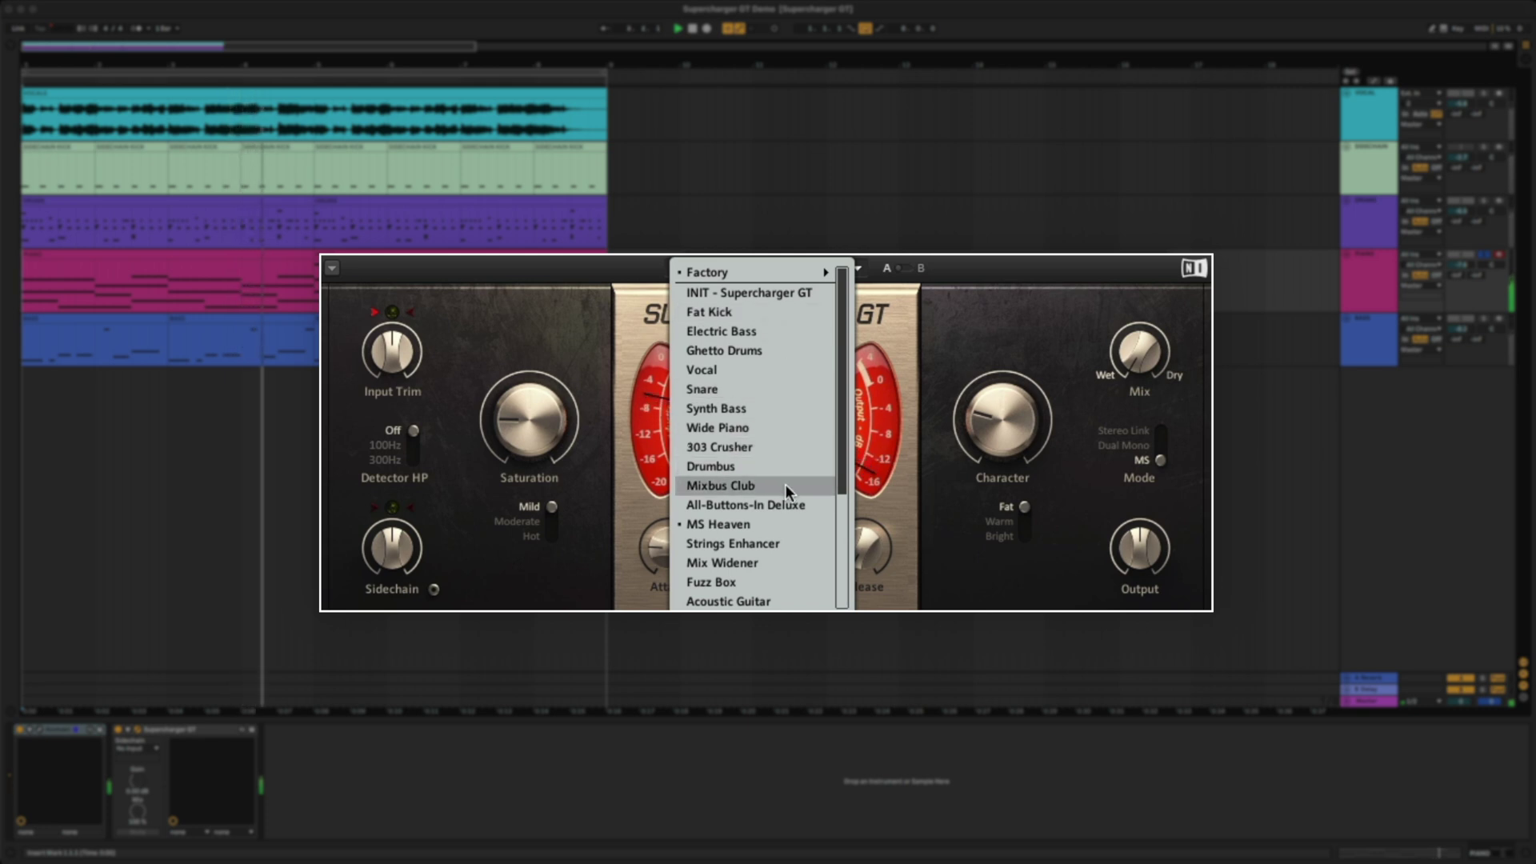
left_click(781, 506)
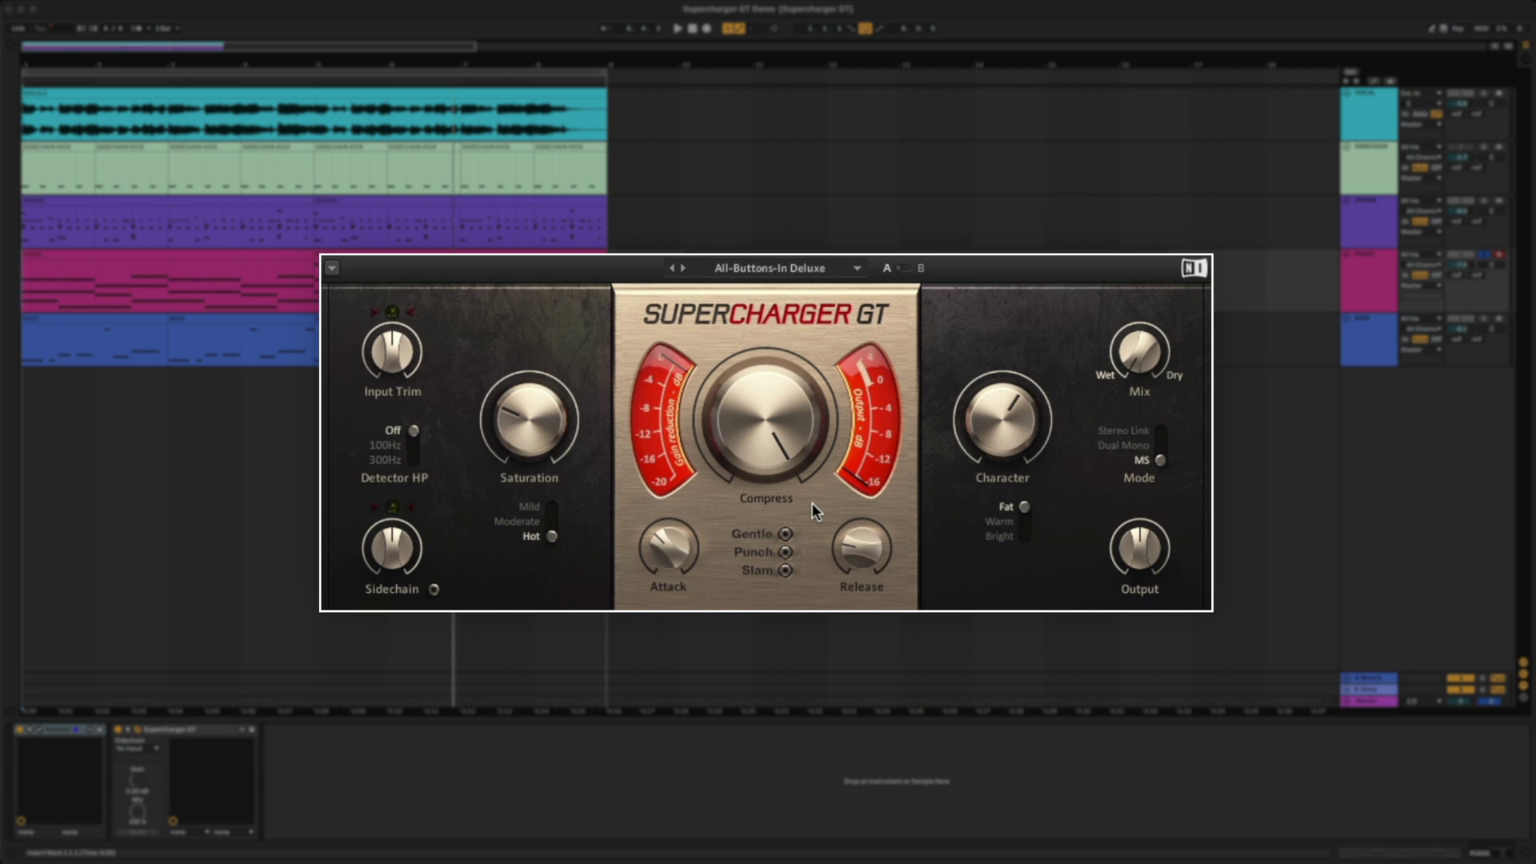
Switch the compression mode to Gentle and, during playback, lower Compress to 1.85 before raising it back past the middle.
left_click(785, 534)
key("space")
left_click_drag(767, 405, 767, 480)
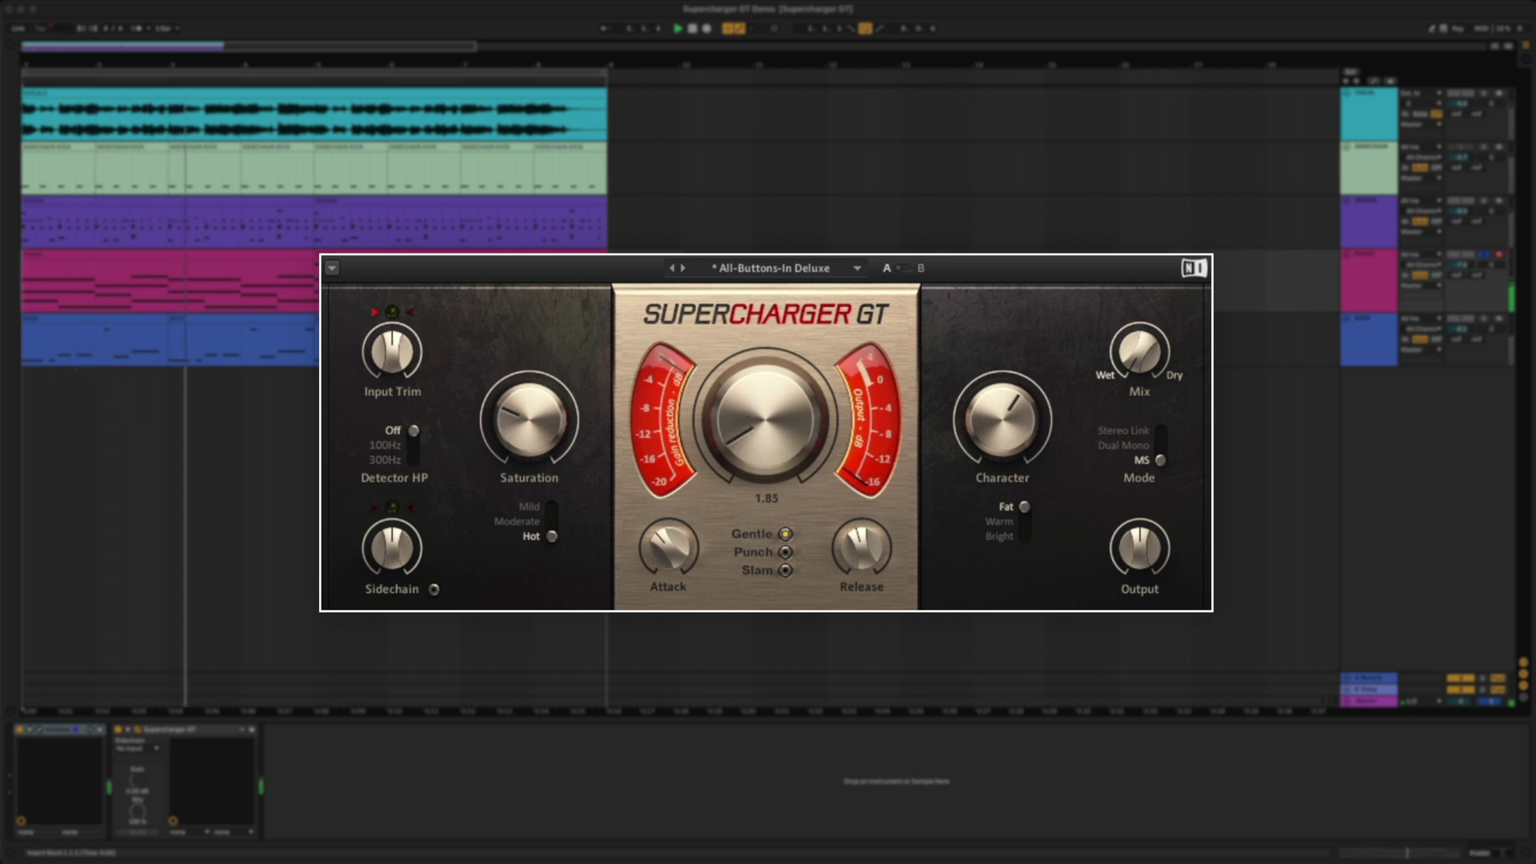
left_click_drag(767, 480, 766, 426)
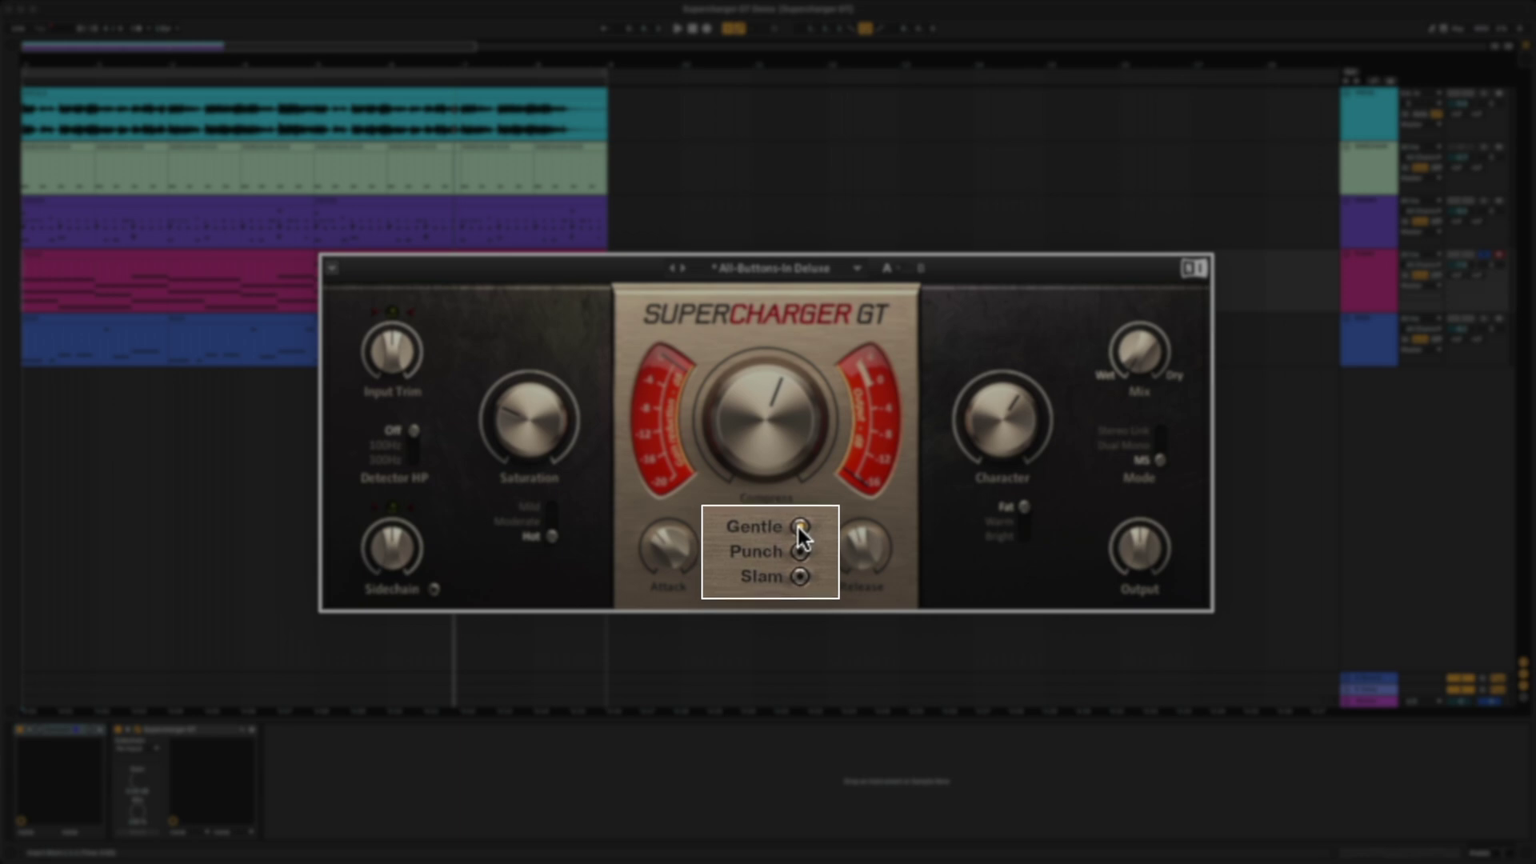
Compare the Punch and Slam modes during playback, trying Attack at 10.00 and 1.00 and leaving Slam selected.
key("space")
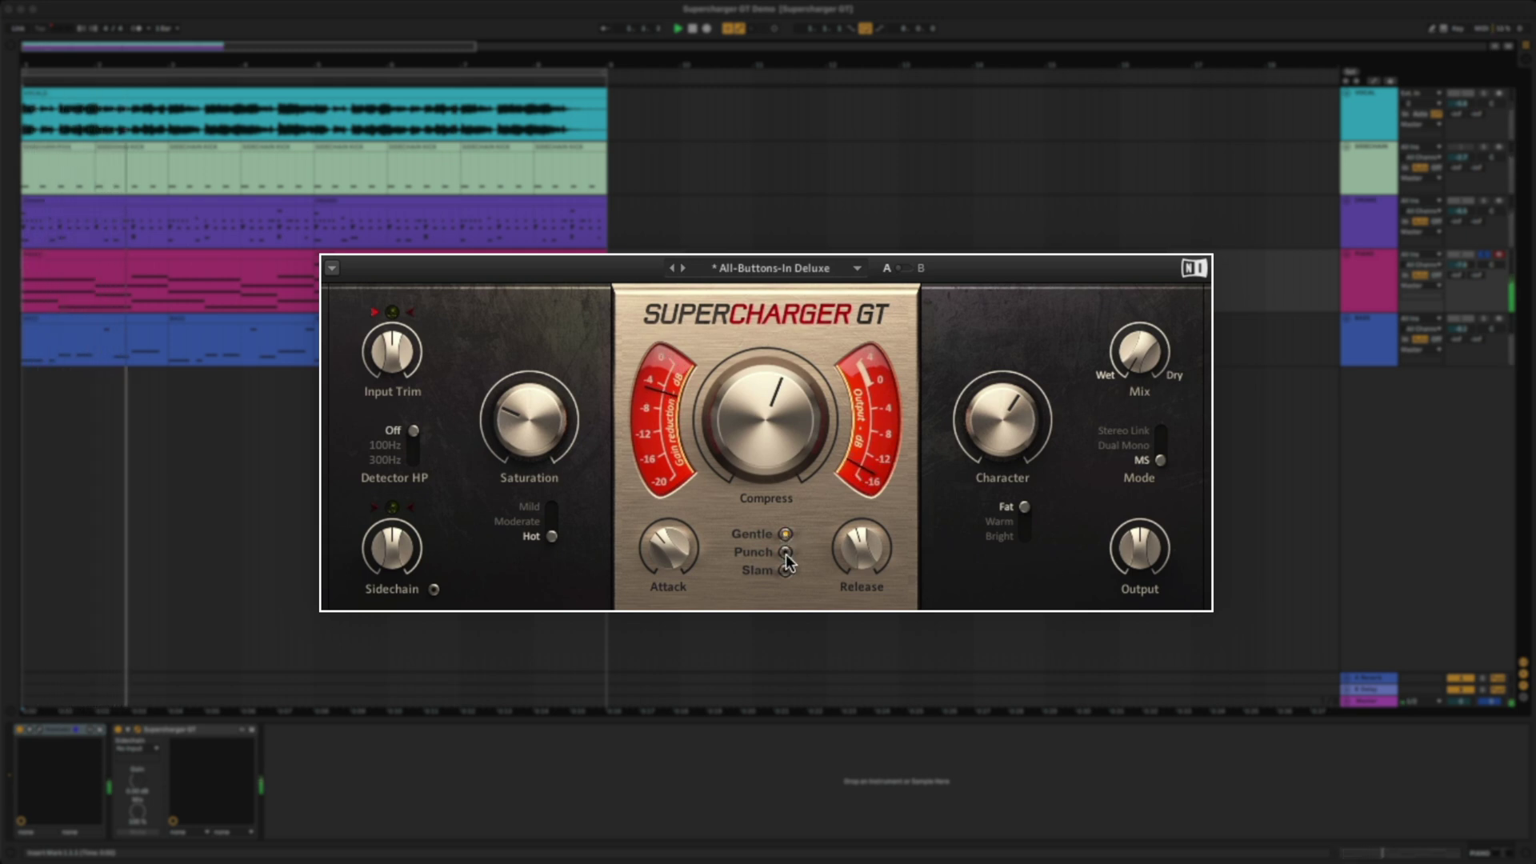
left_click(785, 552)
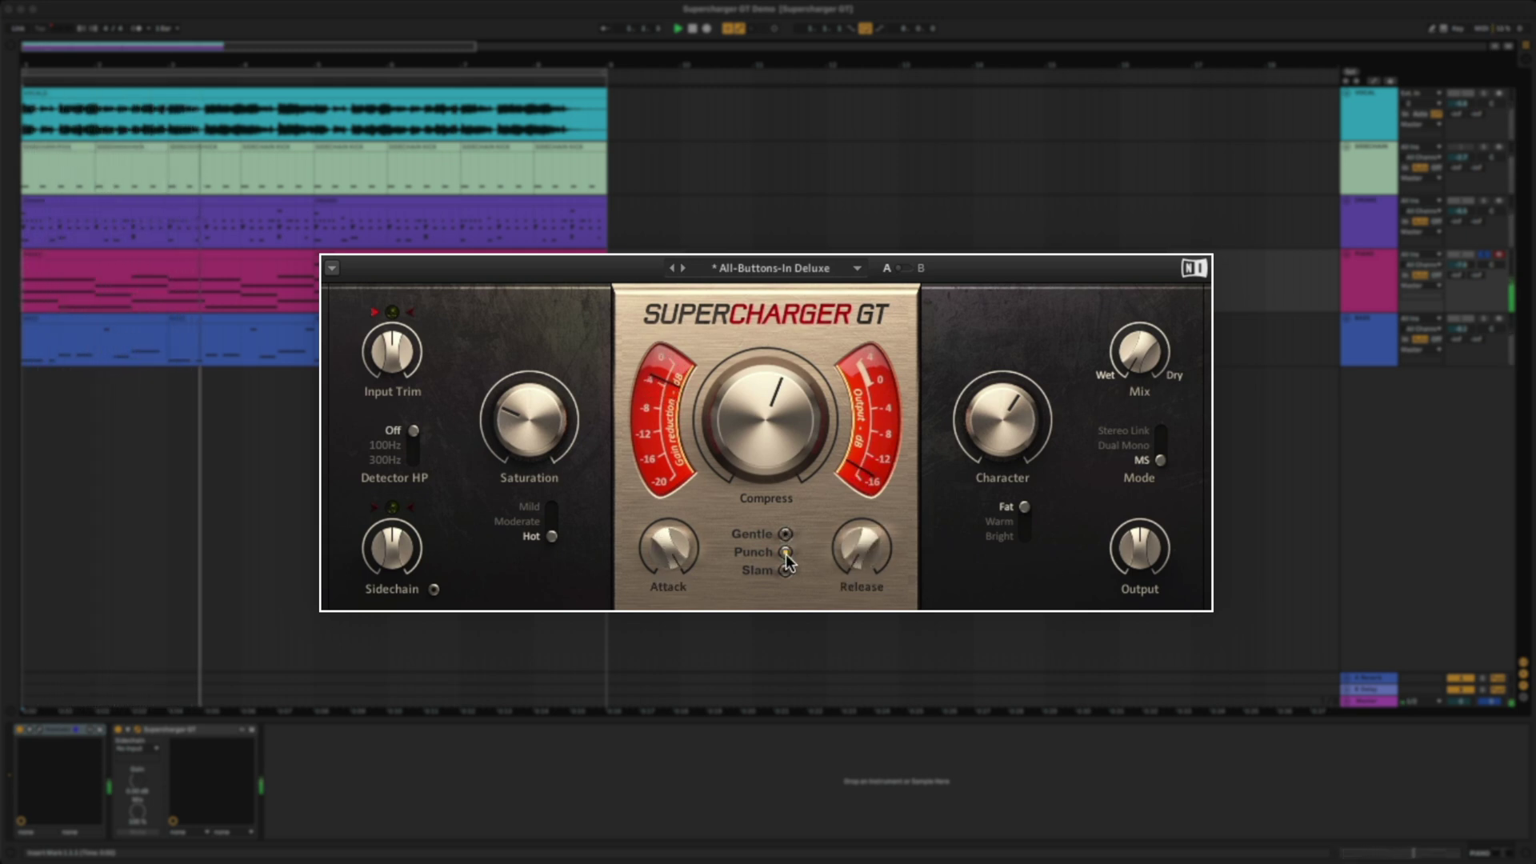
mouse_move(658, 555)
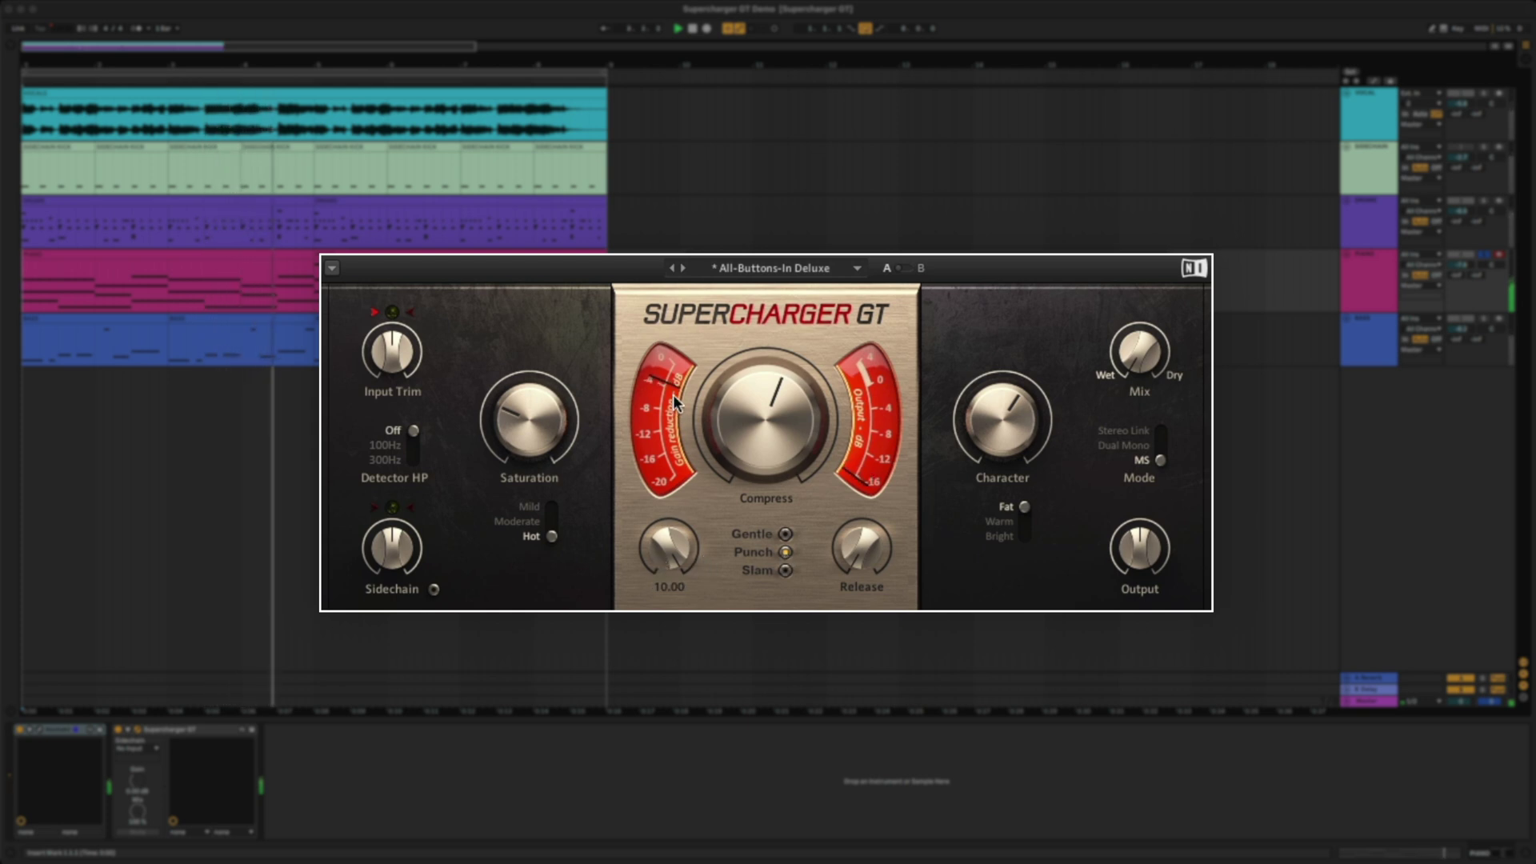
left_click(782, 569)
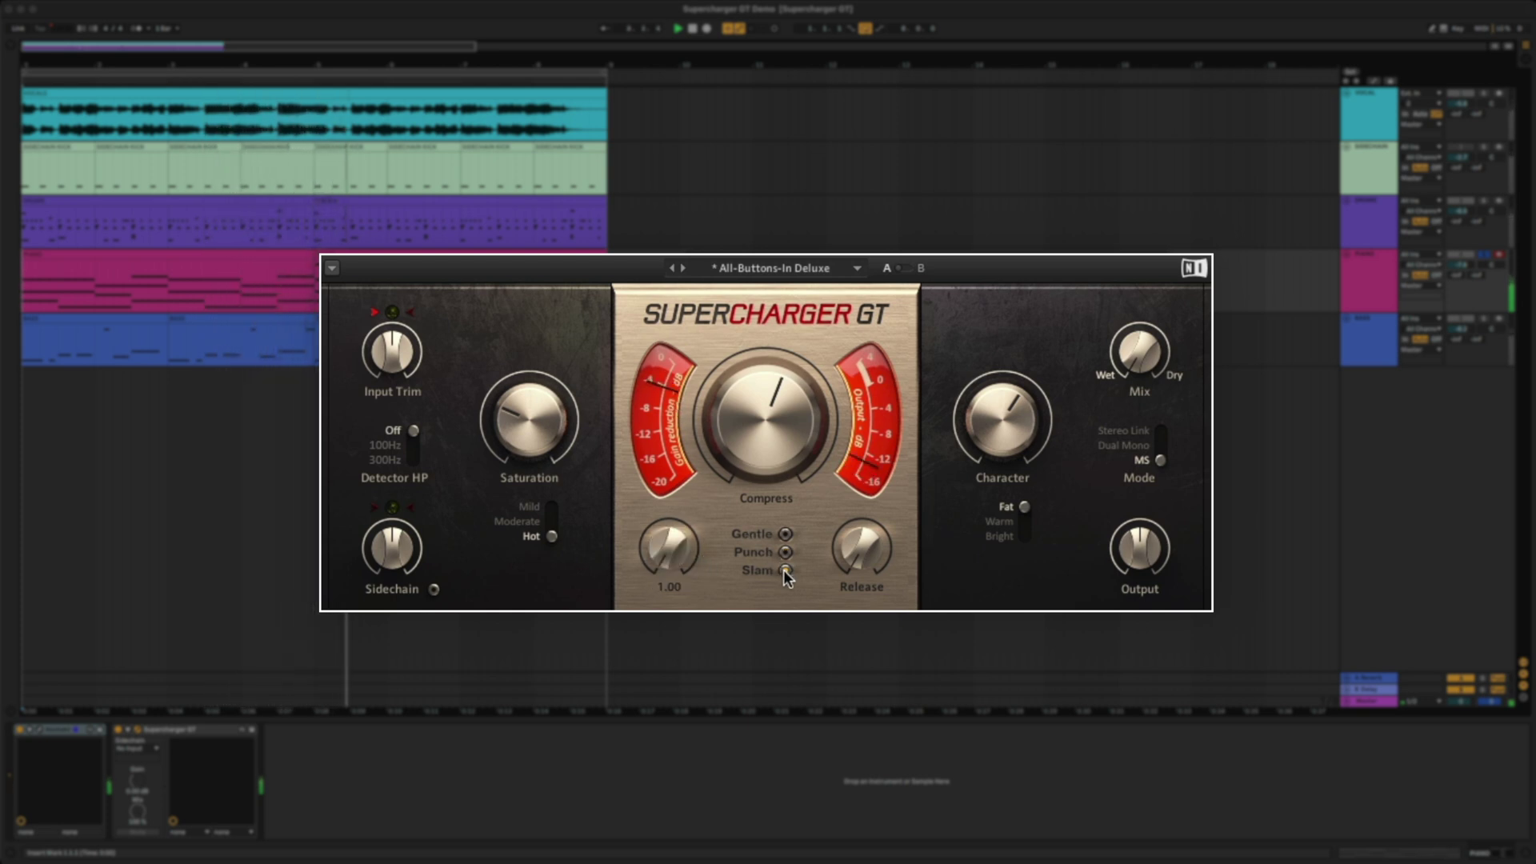
mouse_move(671, 555)
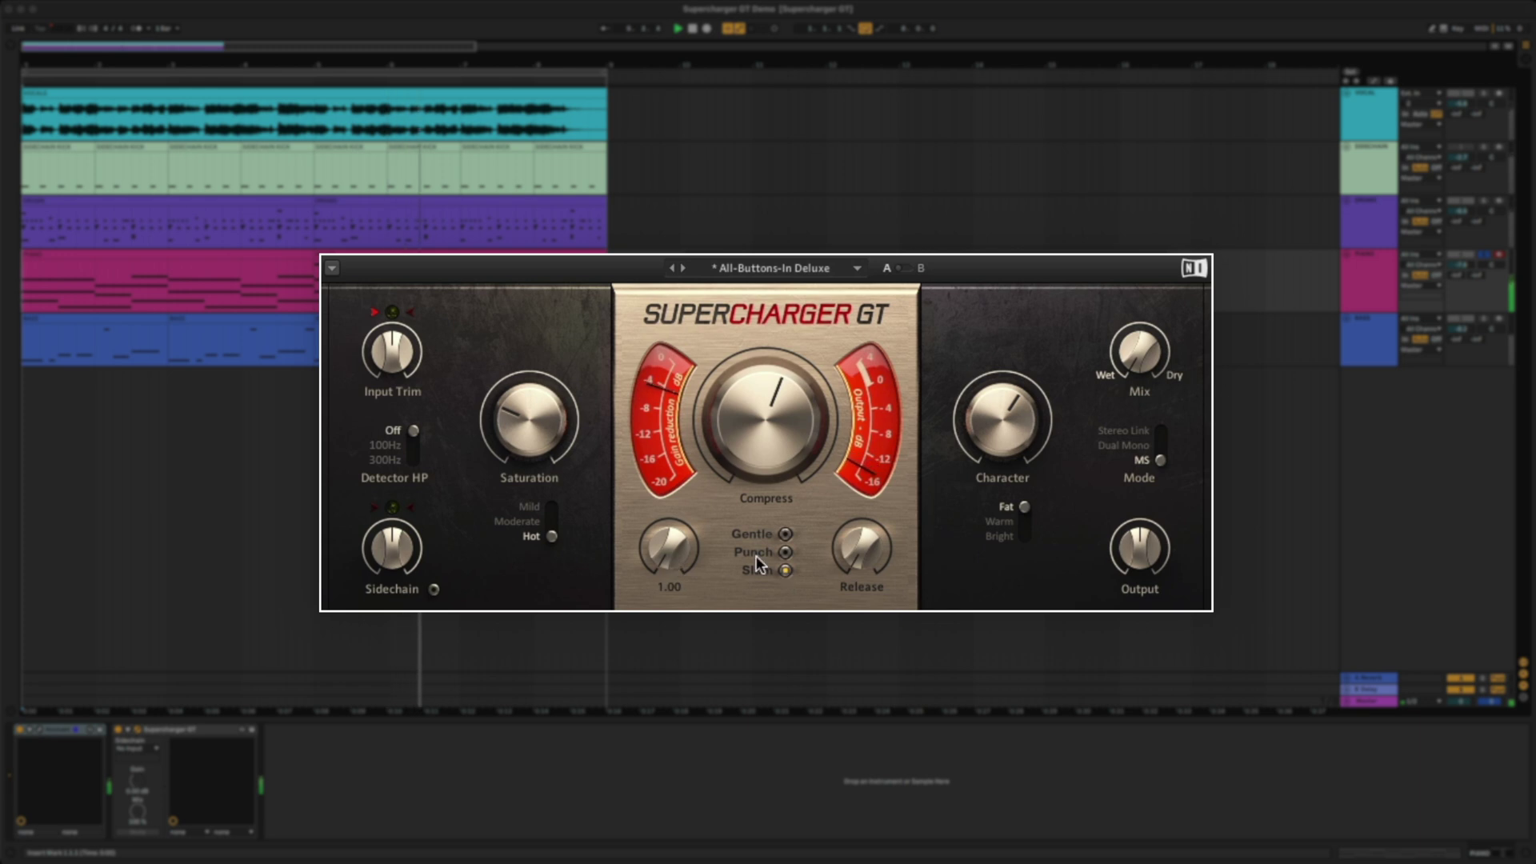
mouse_move(858, 552)
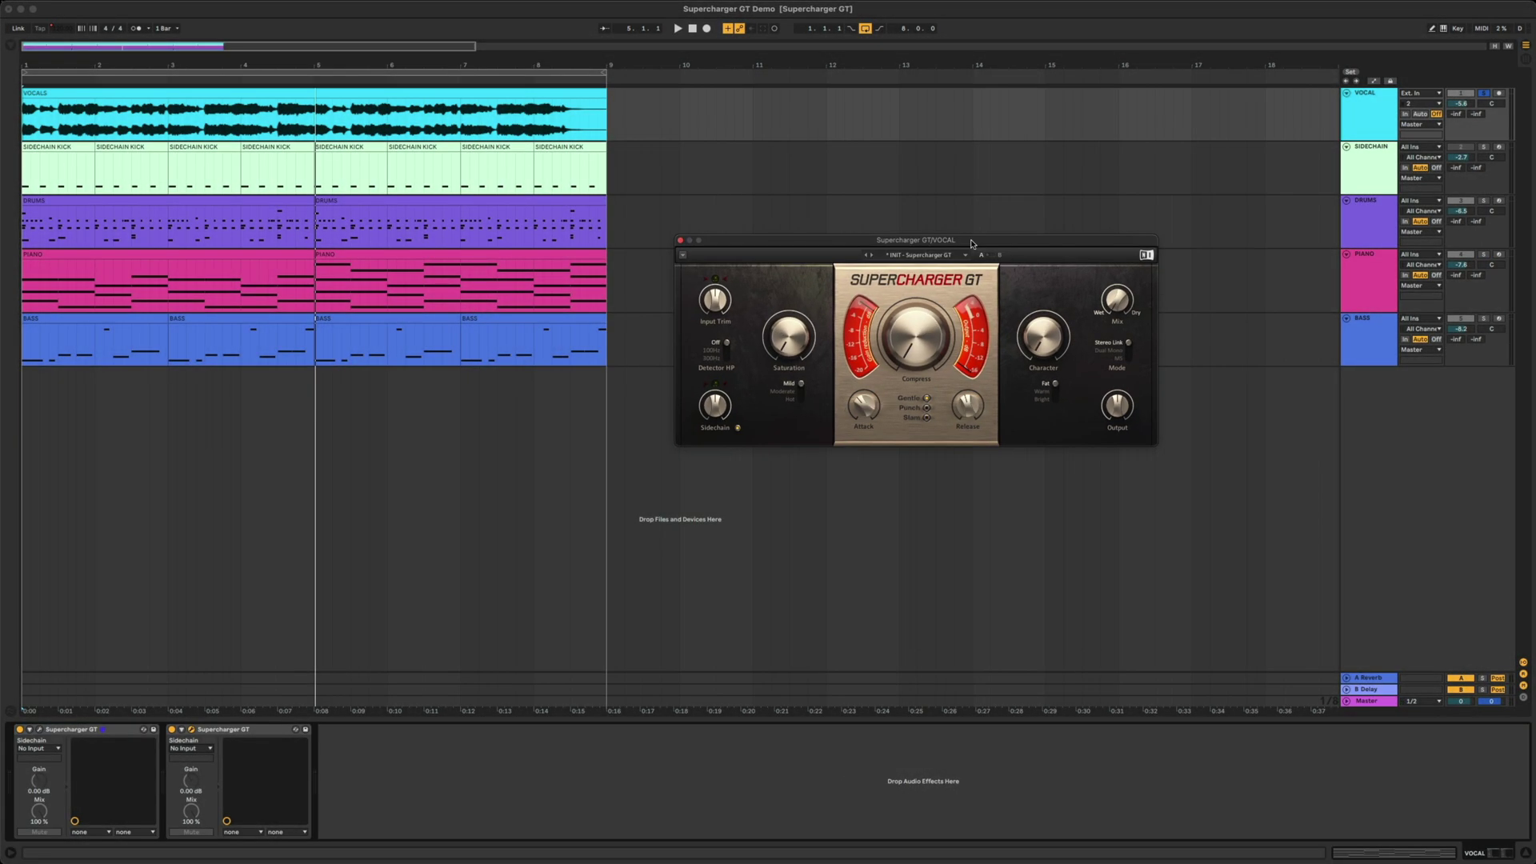
Play the soloed vocal track from the start of the arrangement and stop after about four bars.
key("Home")
key("space")
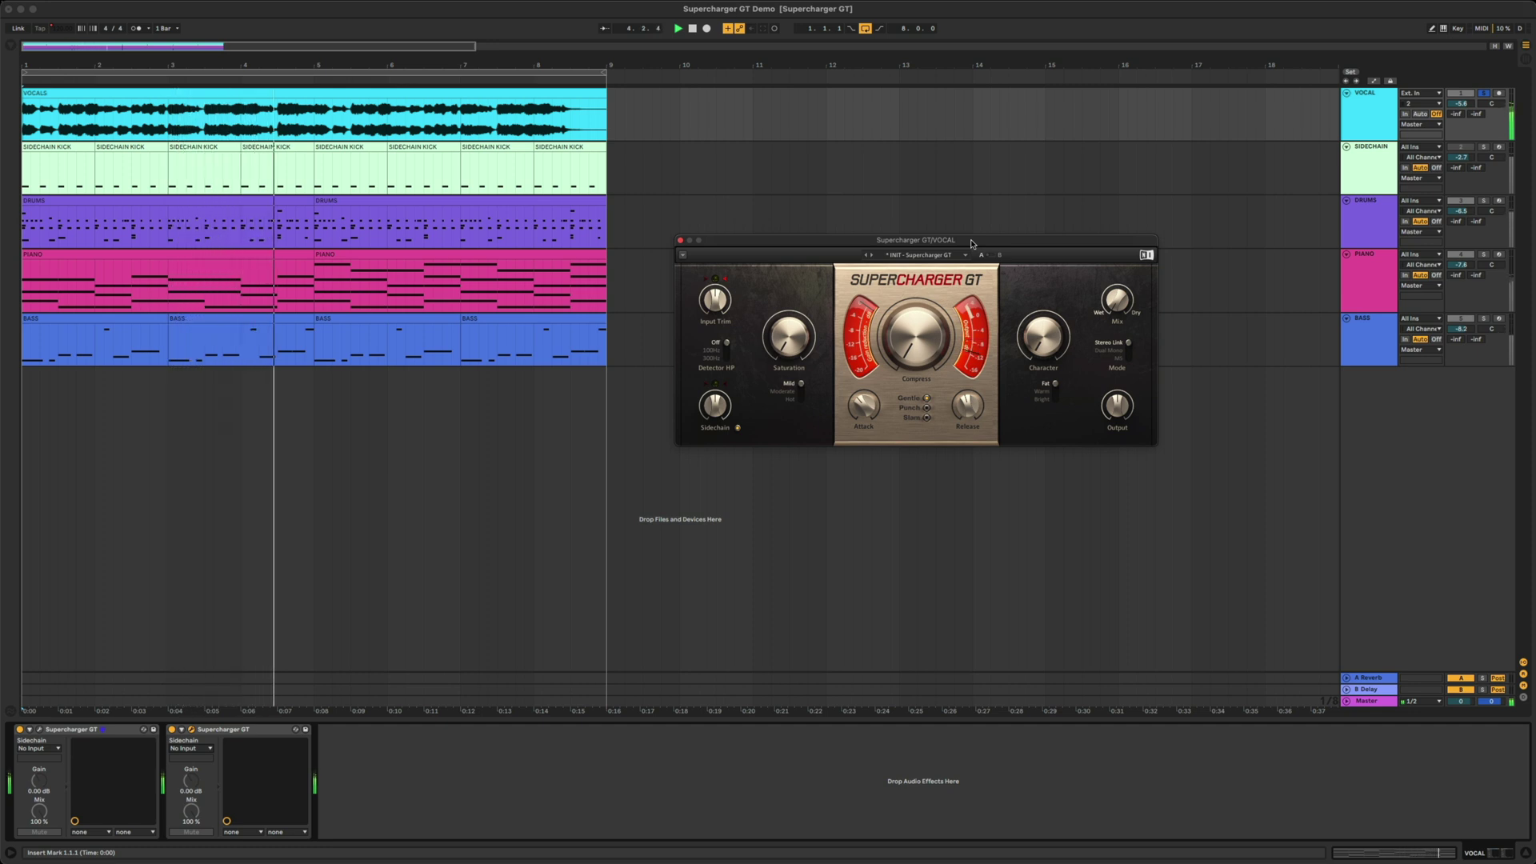
key("space")
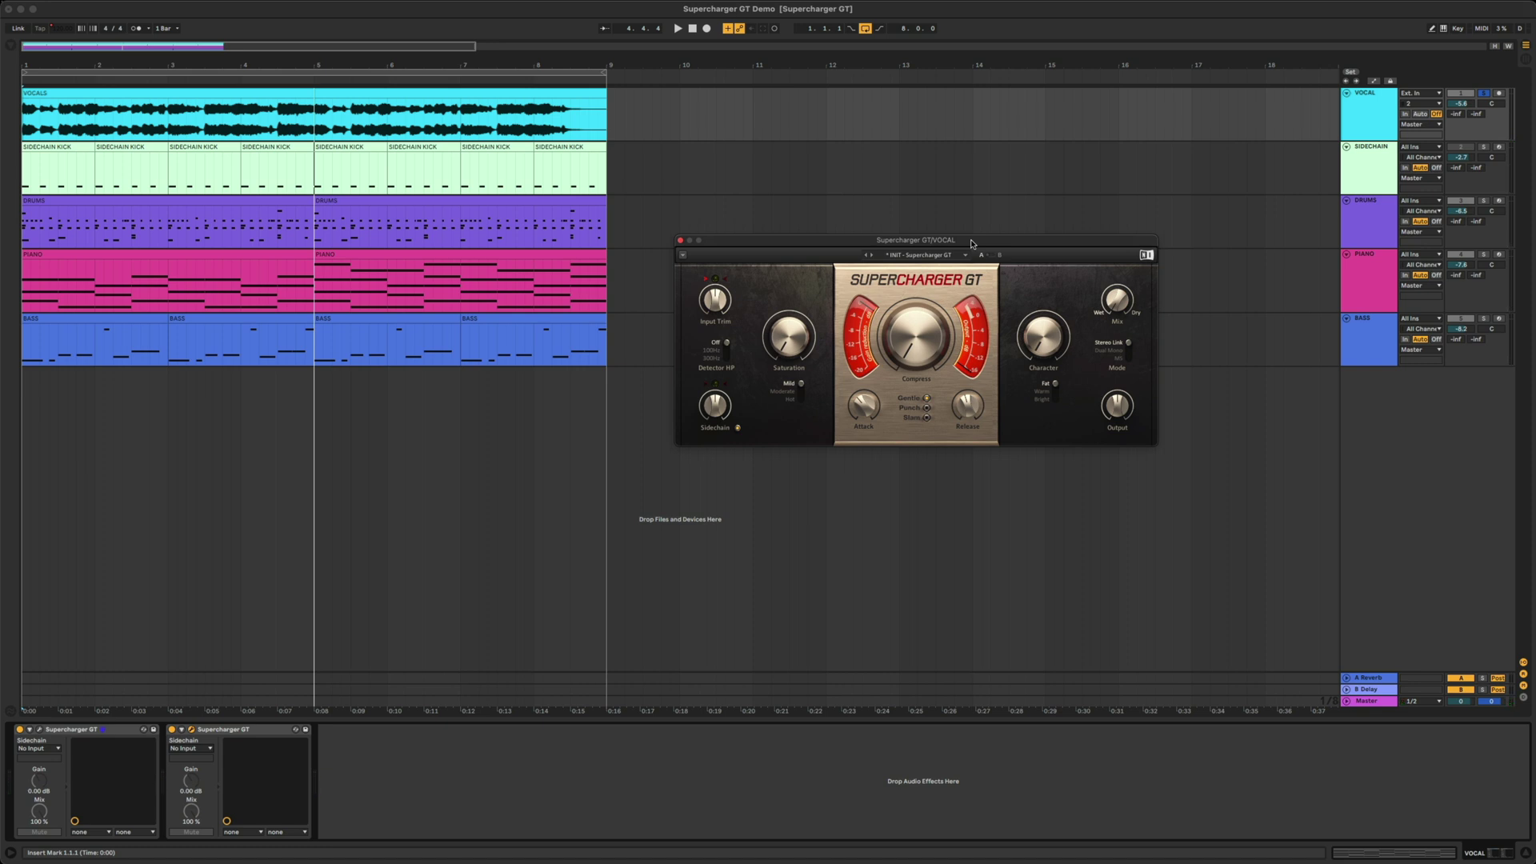
Solo and select the SIDECHAIN kick track, and play it on its own.
left_click(1483, 152)
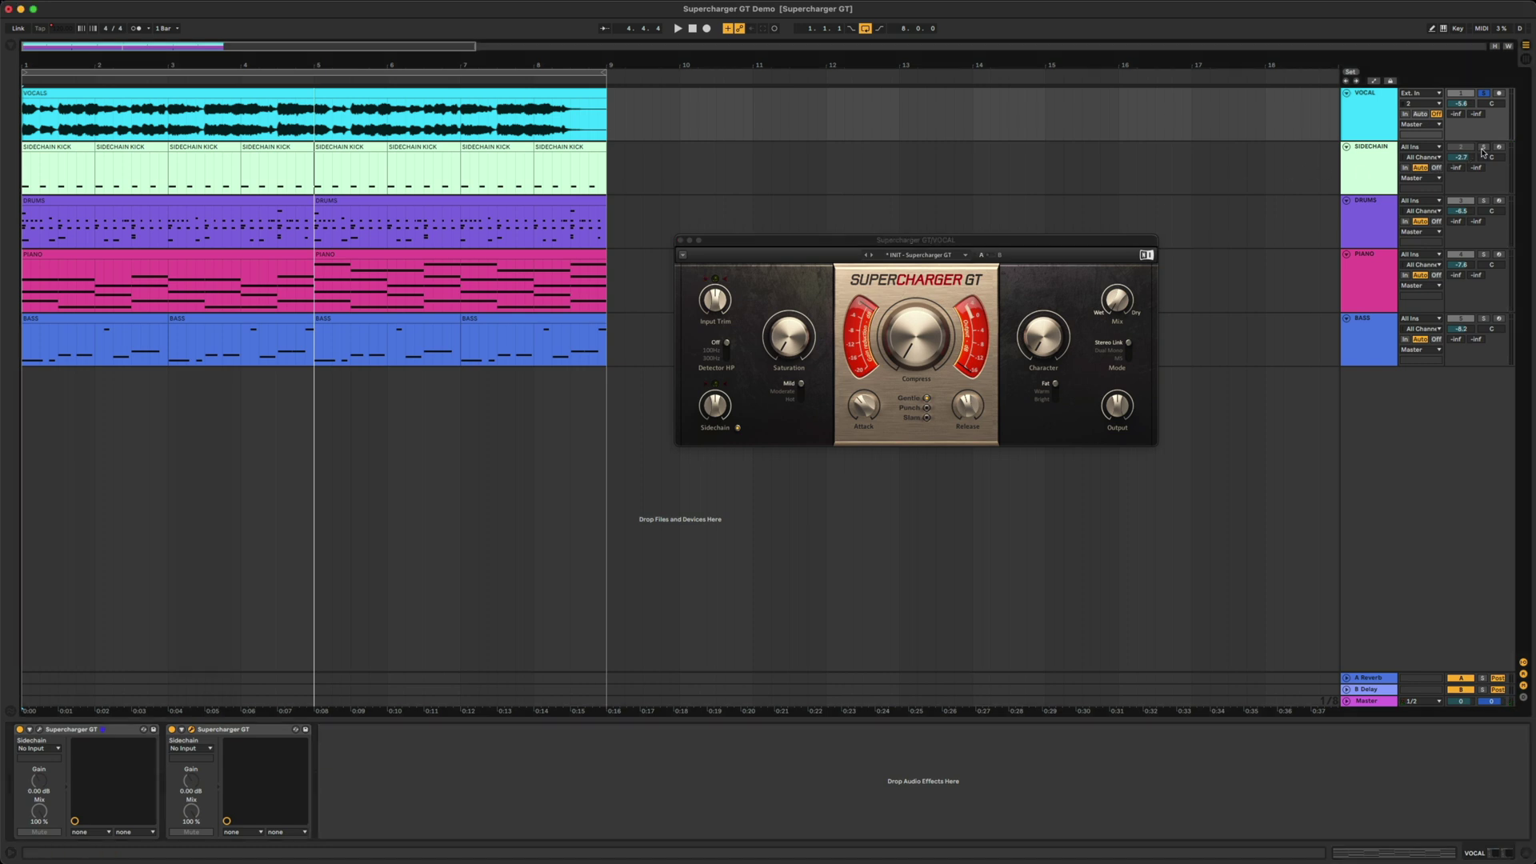
left_click(1385, 176)
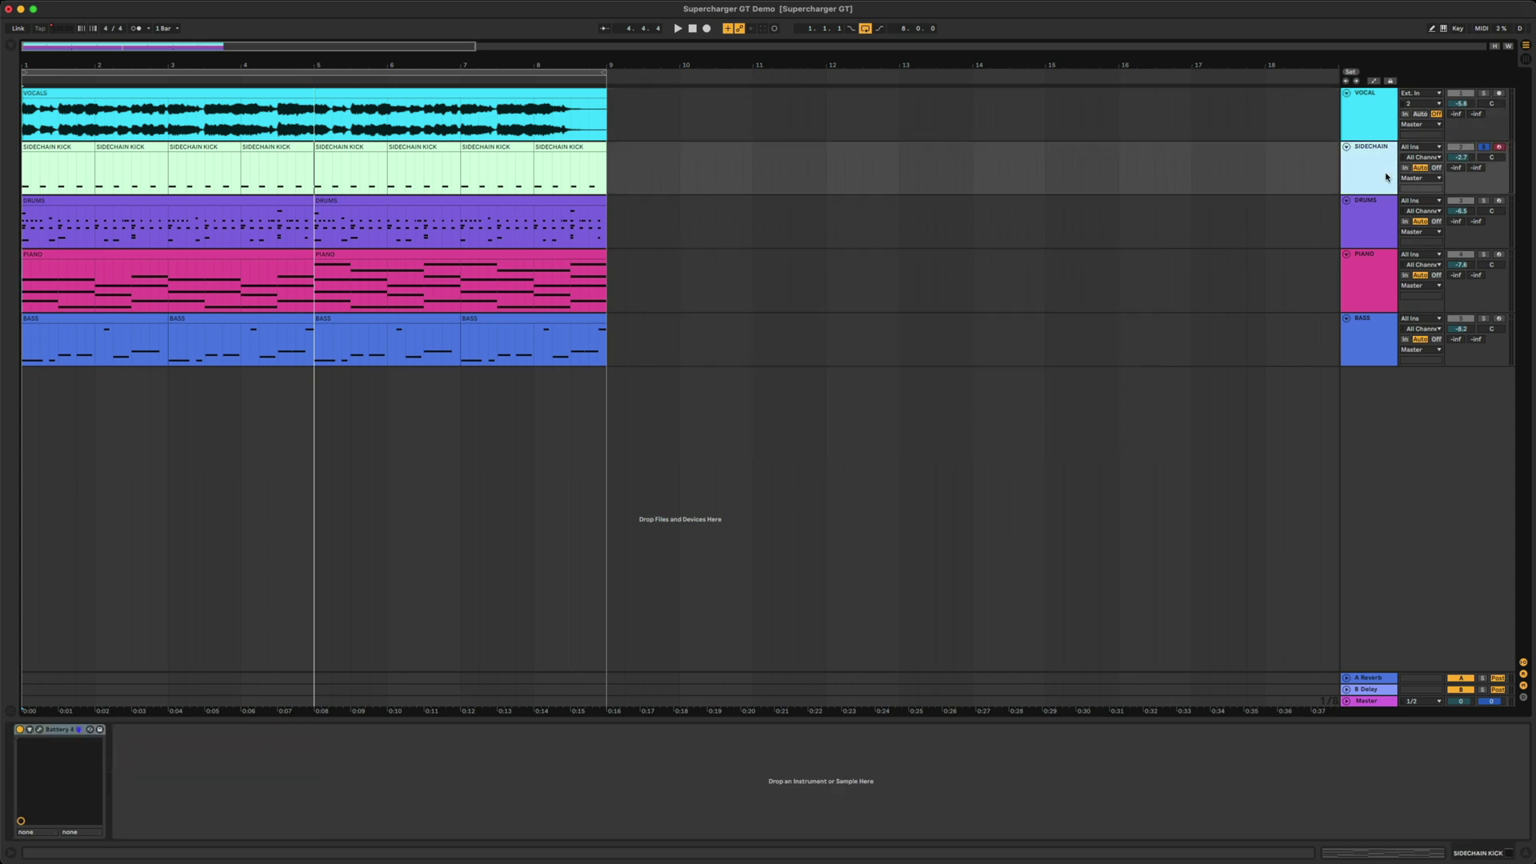
key("space")
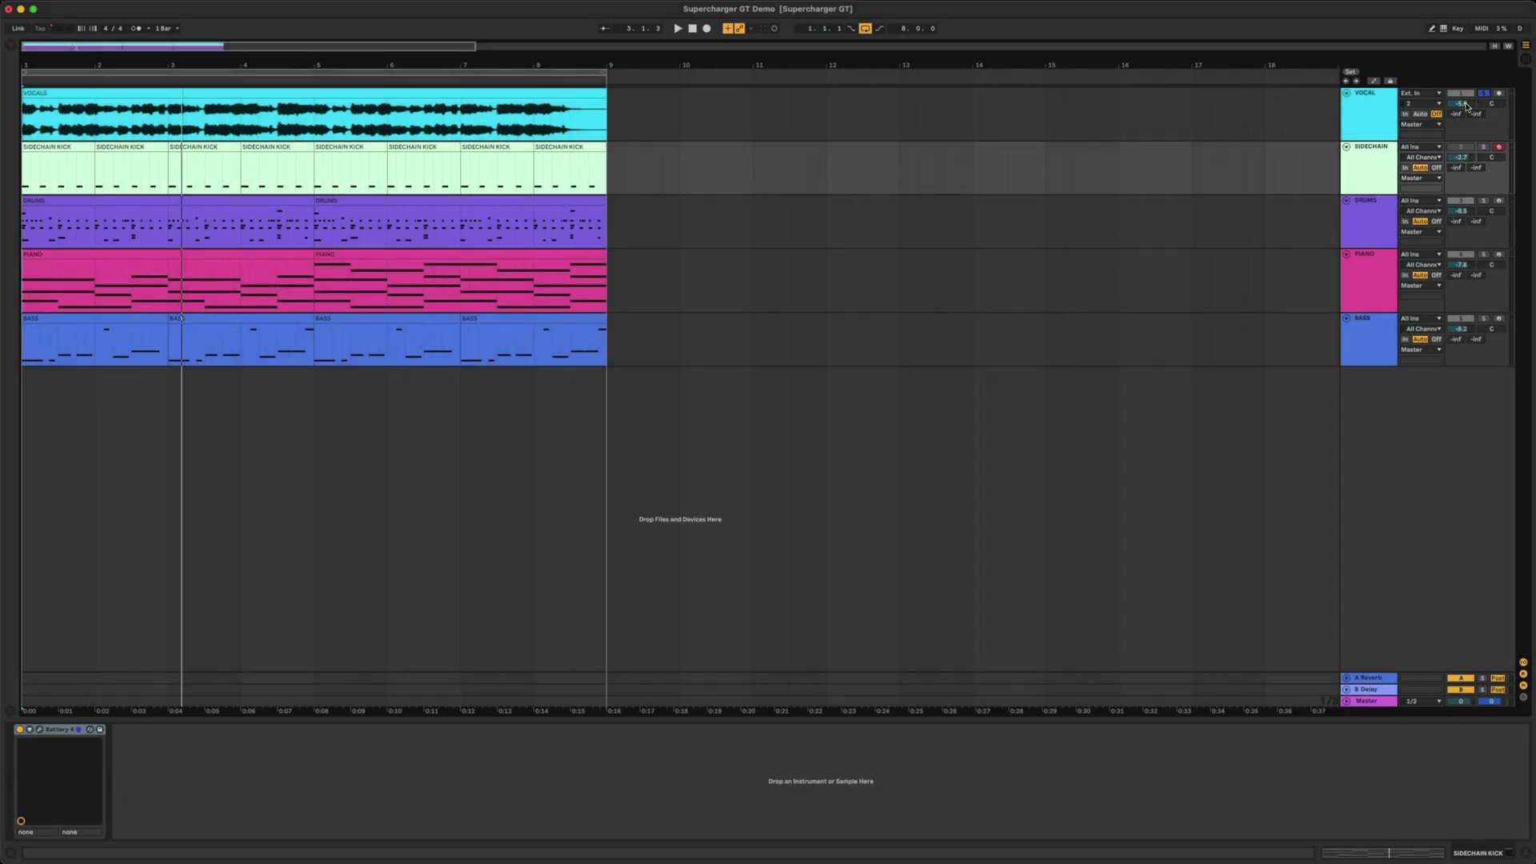
Select the VOCAL track and set the second Supercharger GT's sidechain source to SIDECHAIN KICK.
left_click(1389, 122)
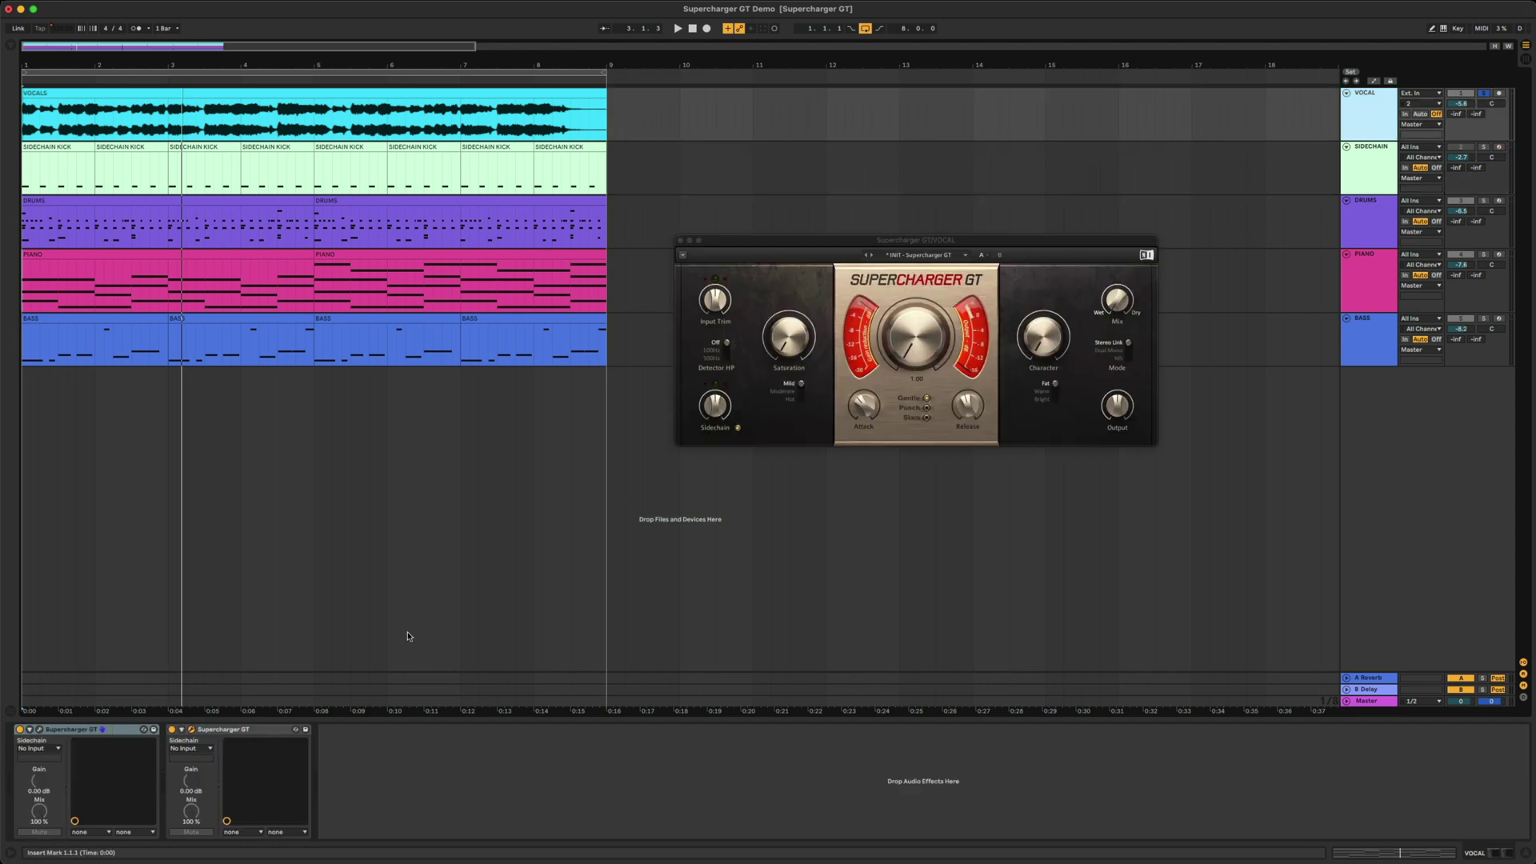
left_click(190, 748)
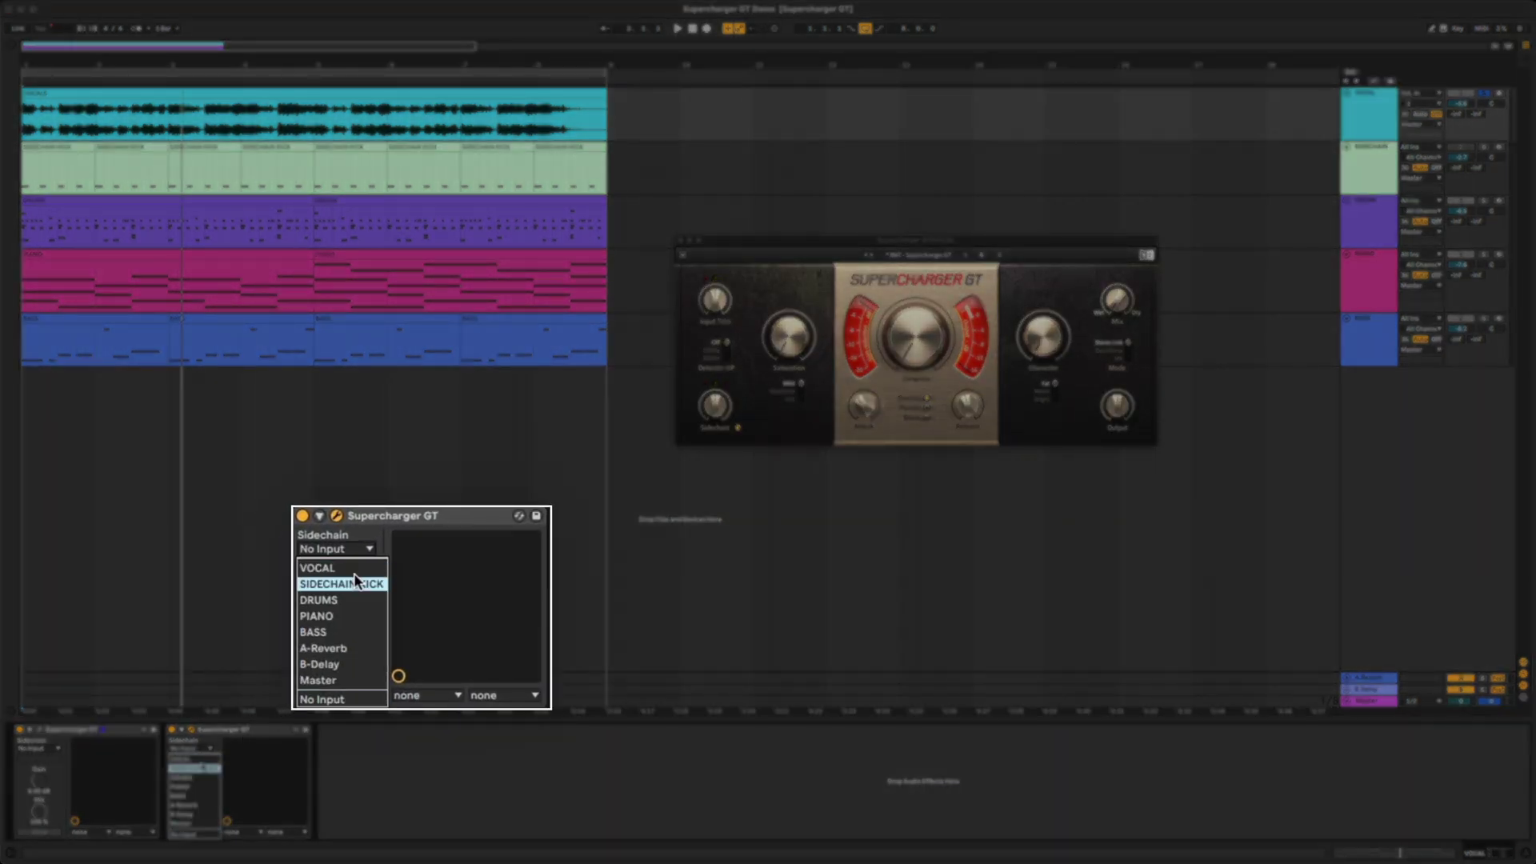
left_click(196, 769)
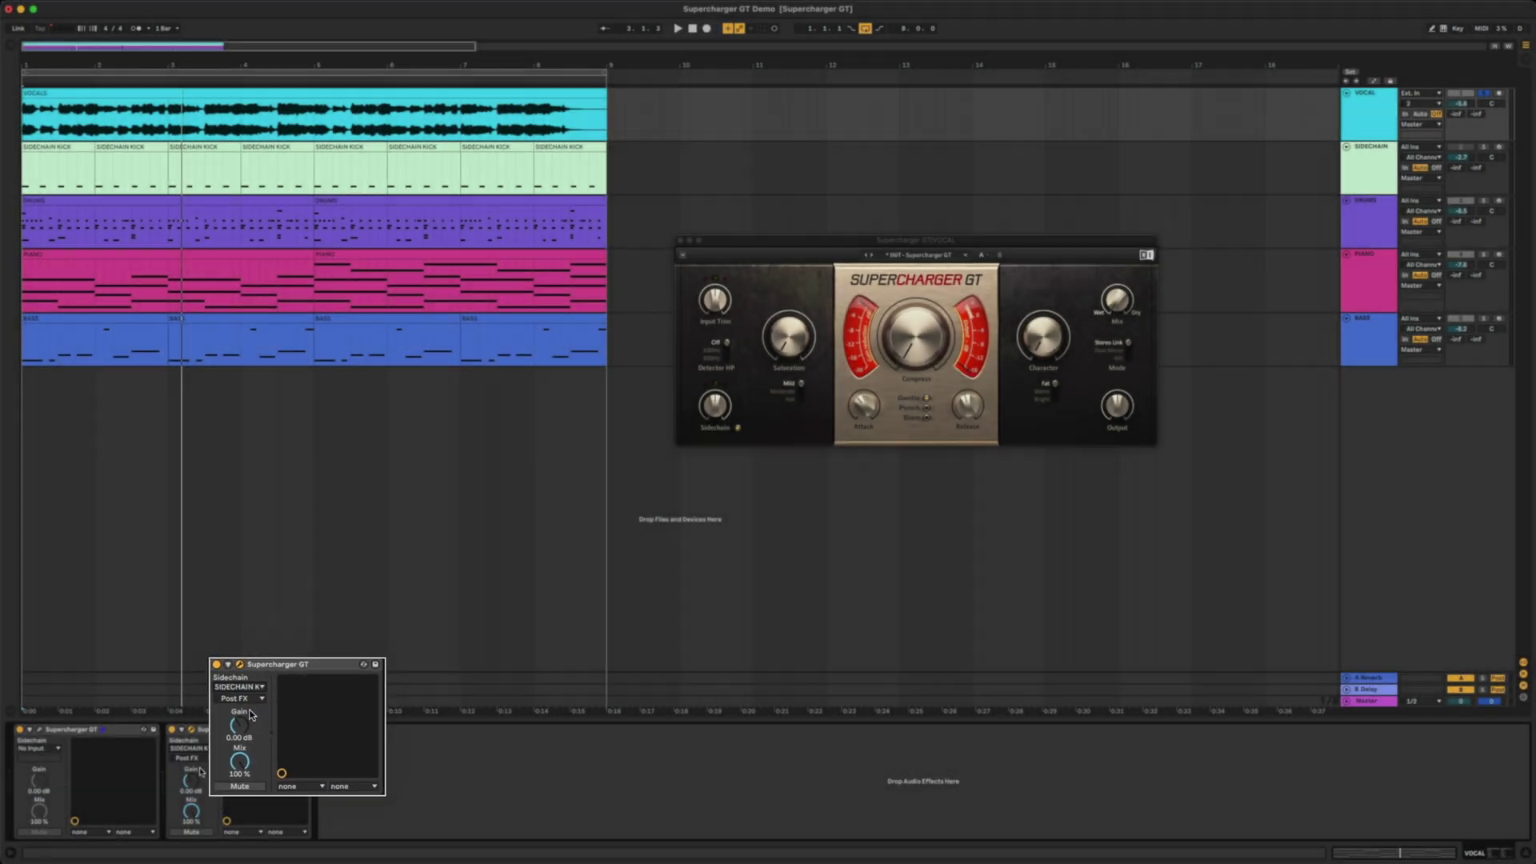
Play the vocal with the kick sidechain and raise Compress to 4.35.
key("space")
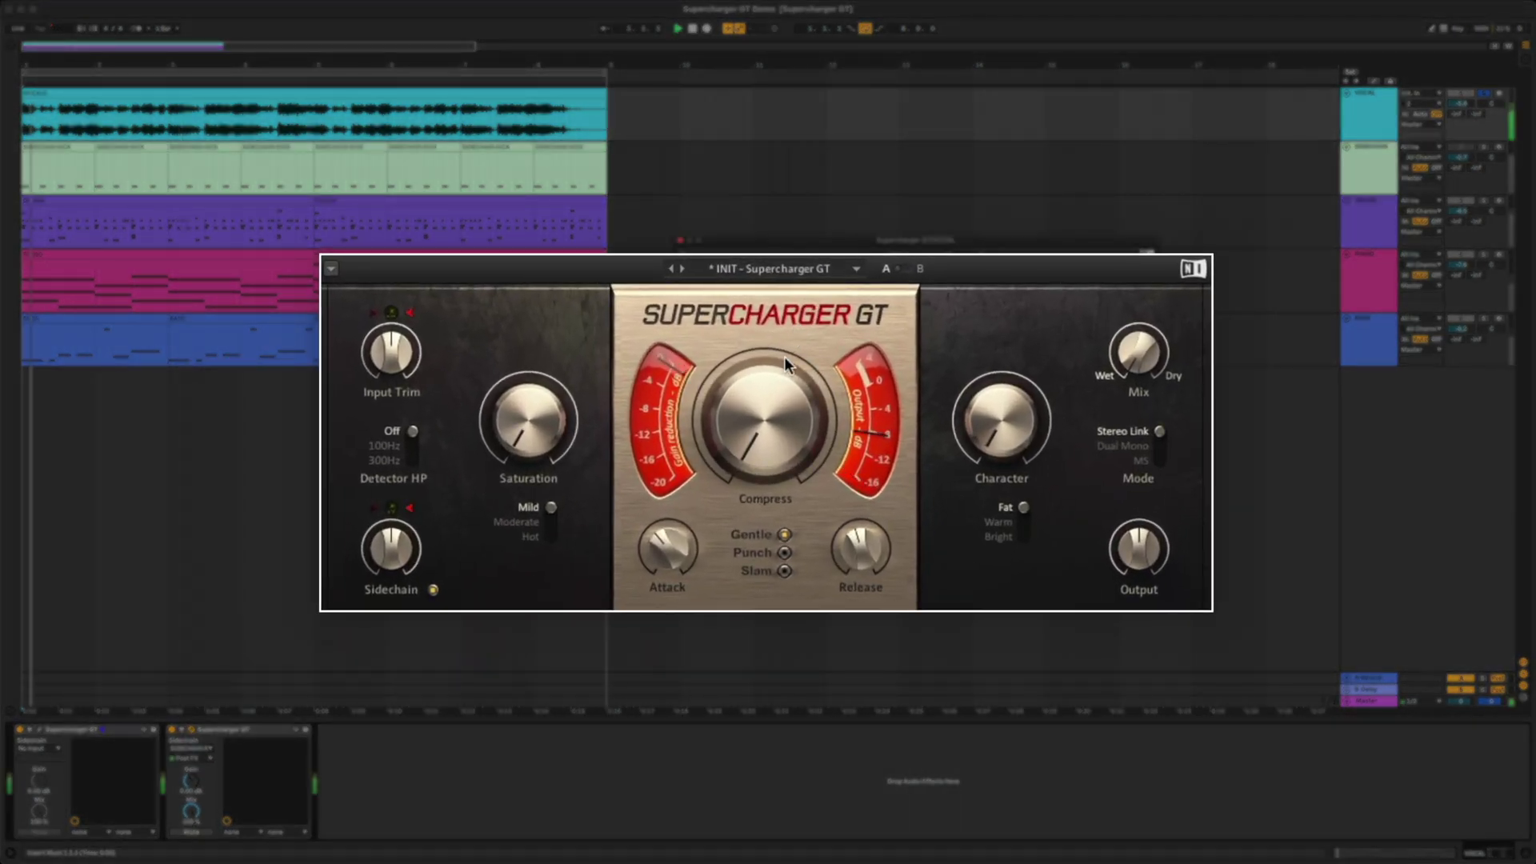
left_click_drag(744, 468, 744, 416)
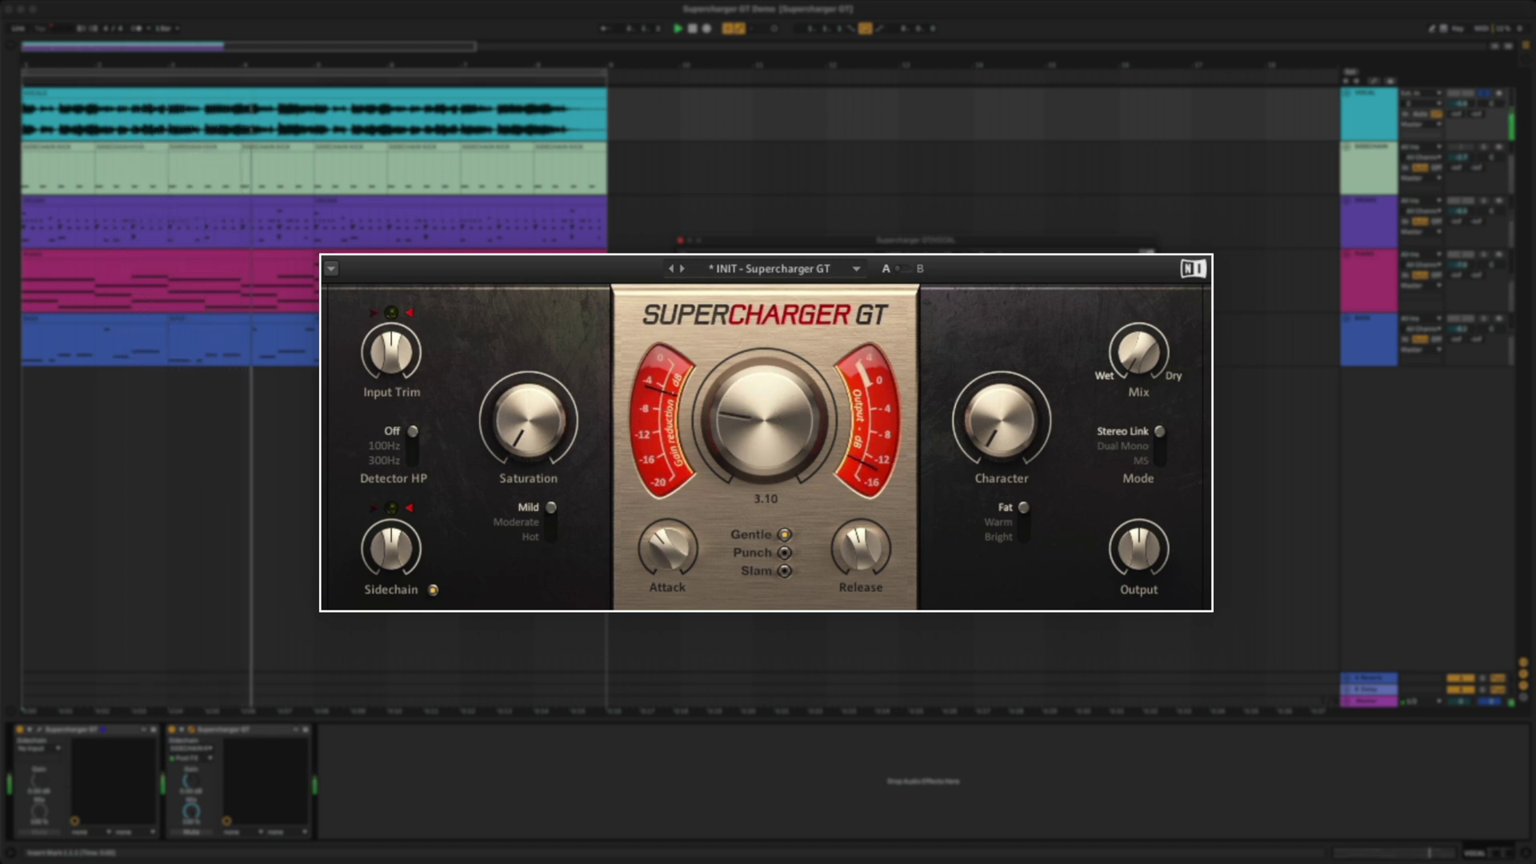
left_click_drag(746, 466, 746, 466)
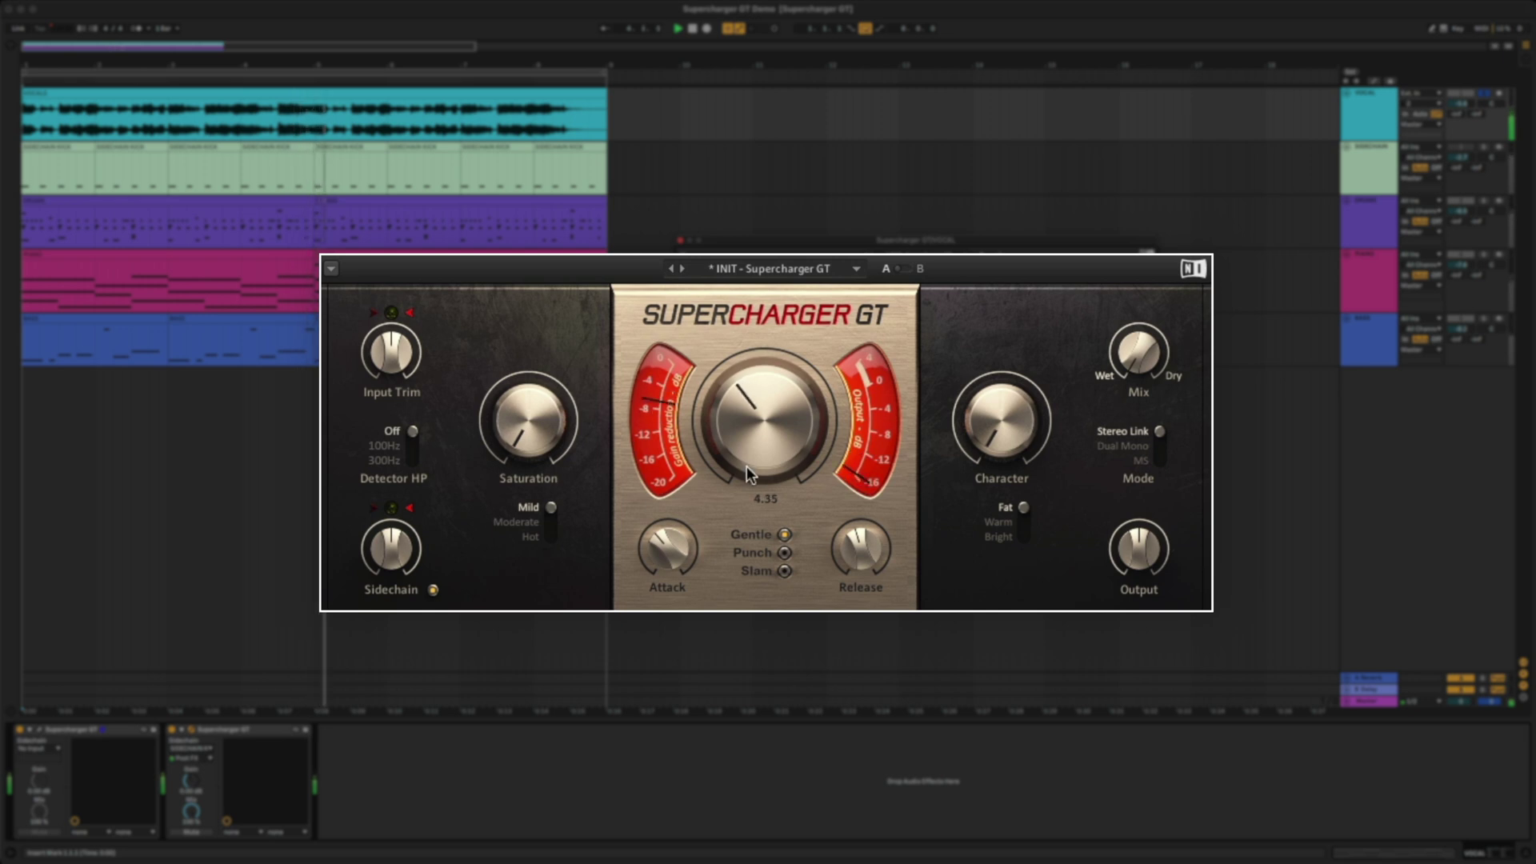
Try Attack at 3.45 and Release at 4.15 on the sidechained vocal while readjusting Compress.
left_click_drag(667, 548, 667, 558)
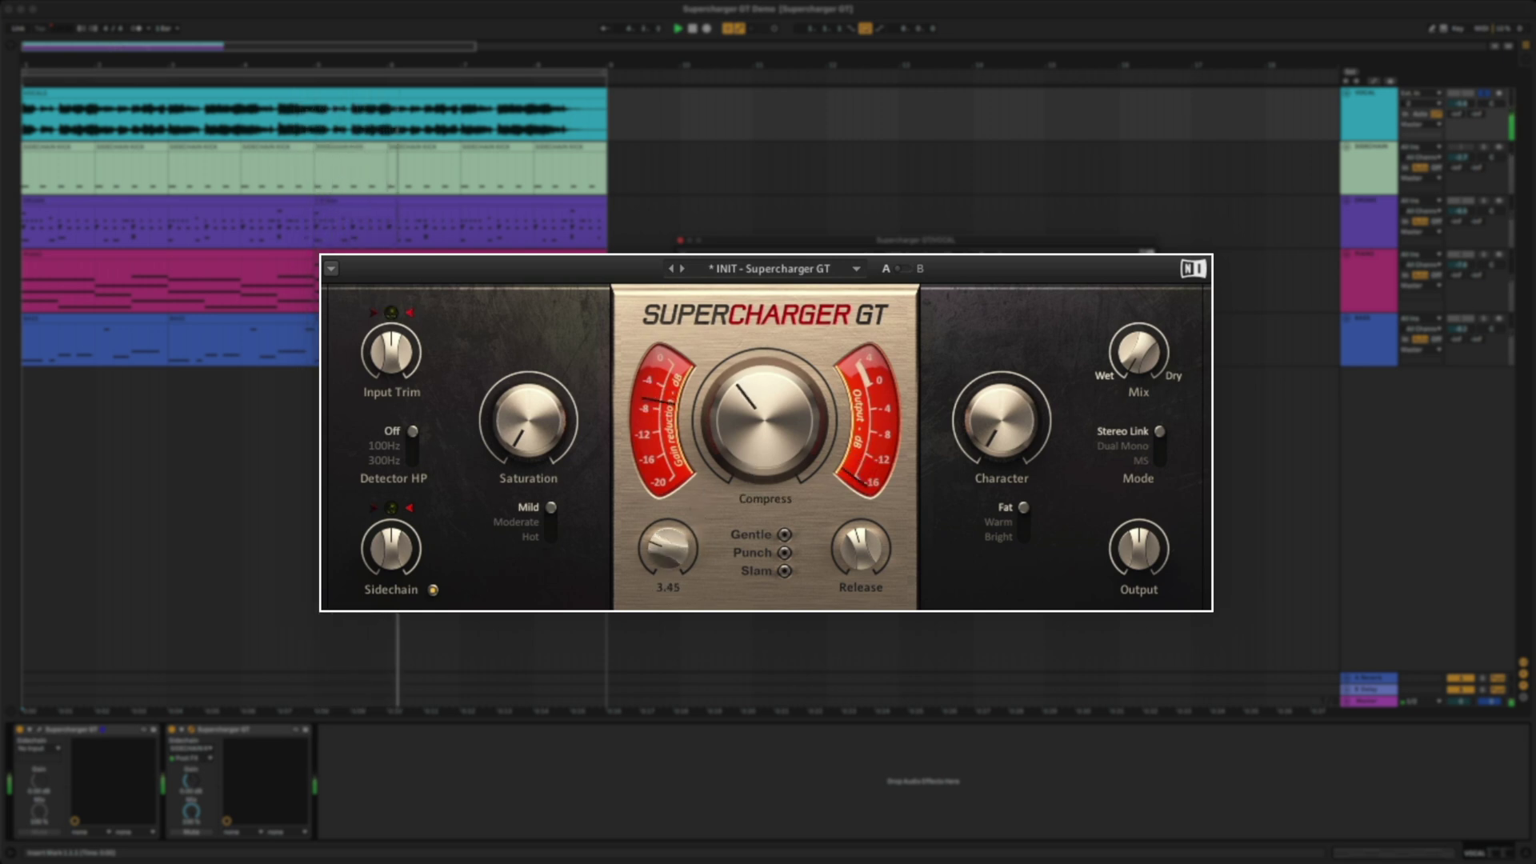
left_click_drag(737, 424, 739, 425)
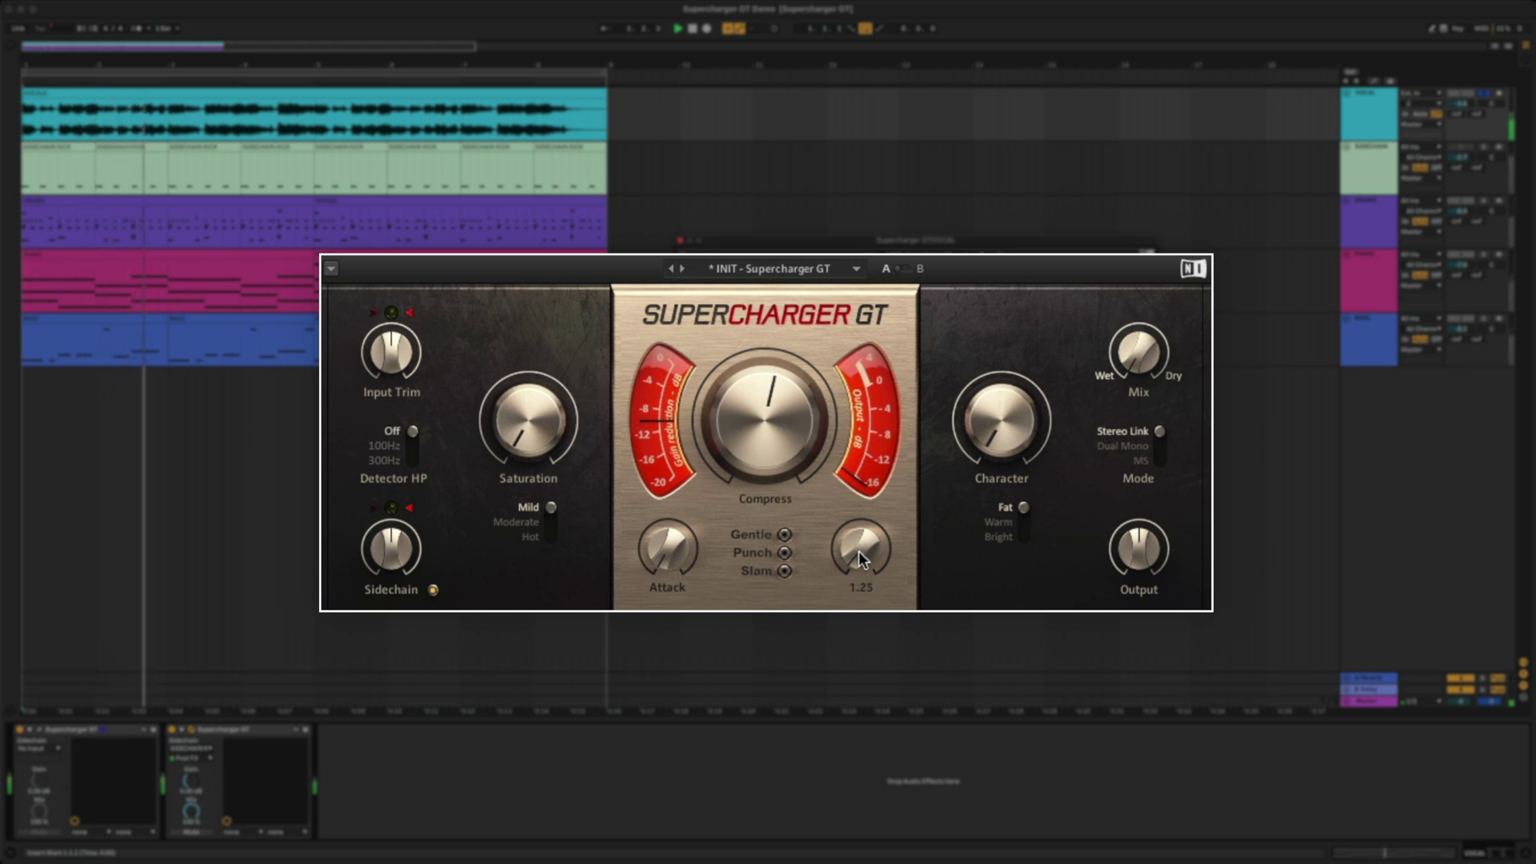
left_click_drag(858, 550, 858, 511)
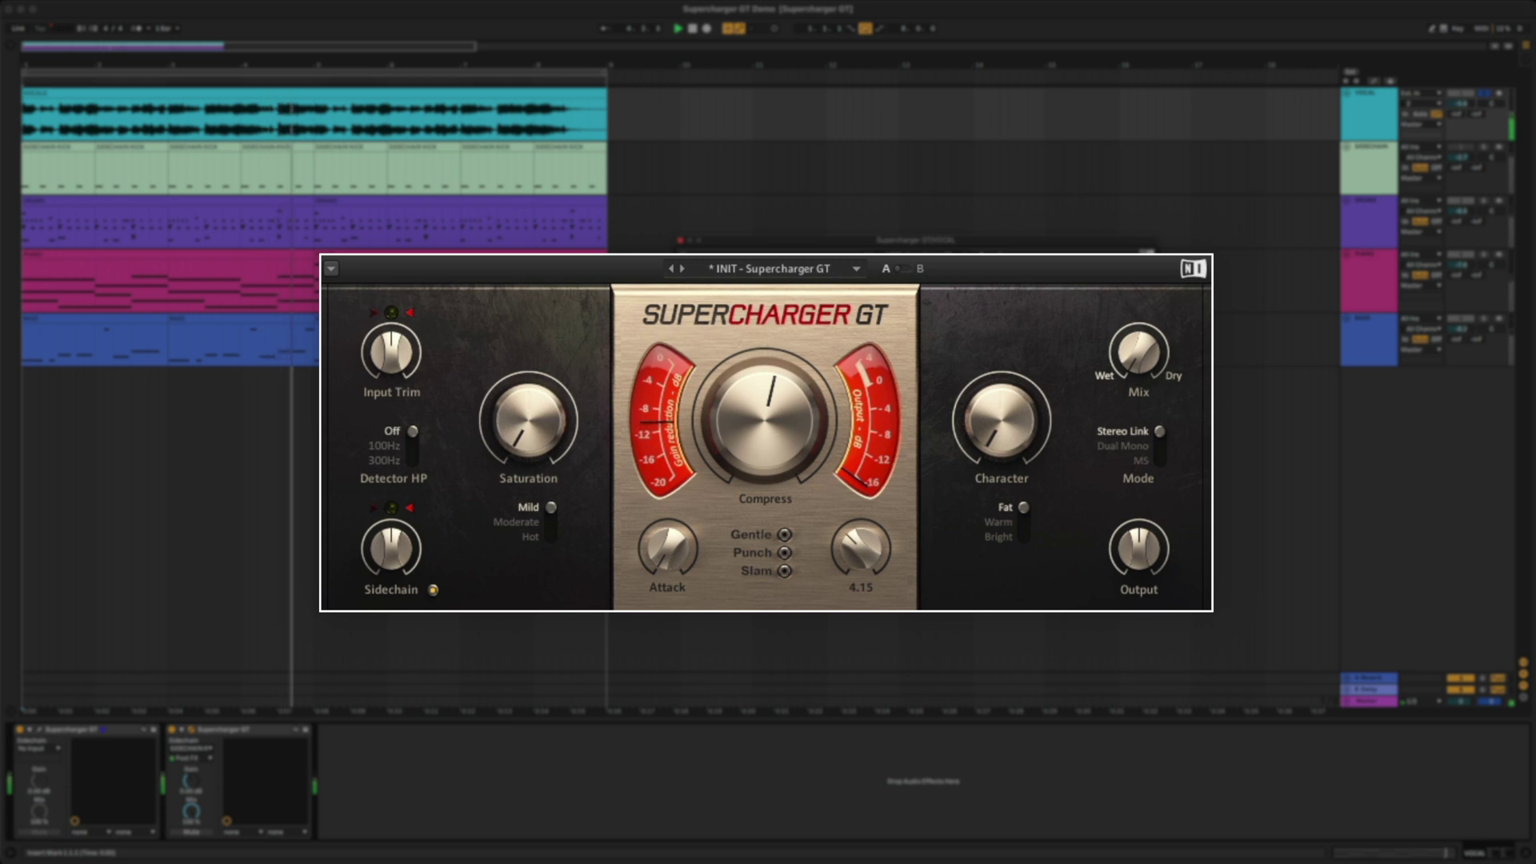
mouse_move(744, 421)
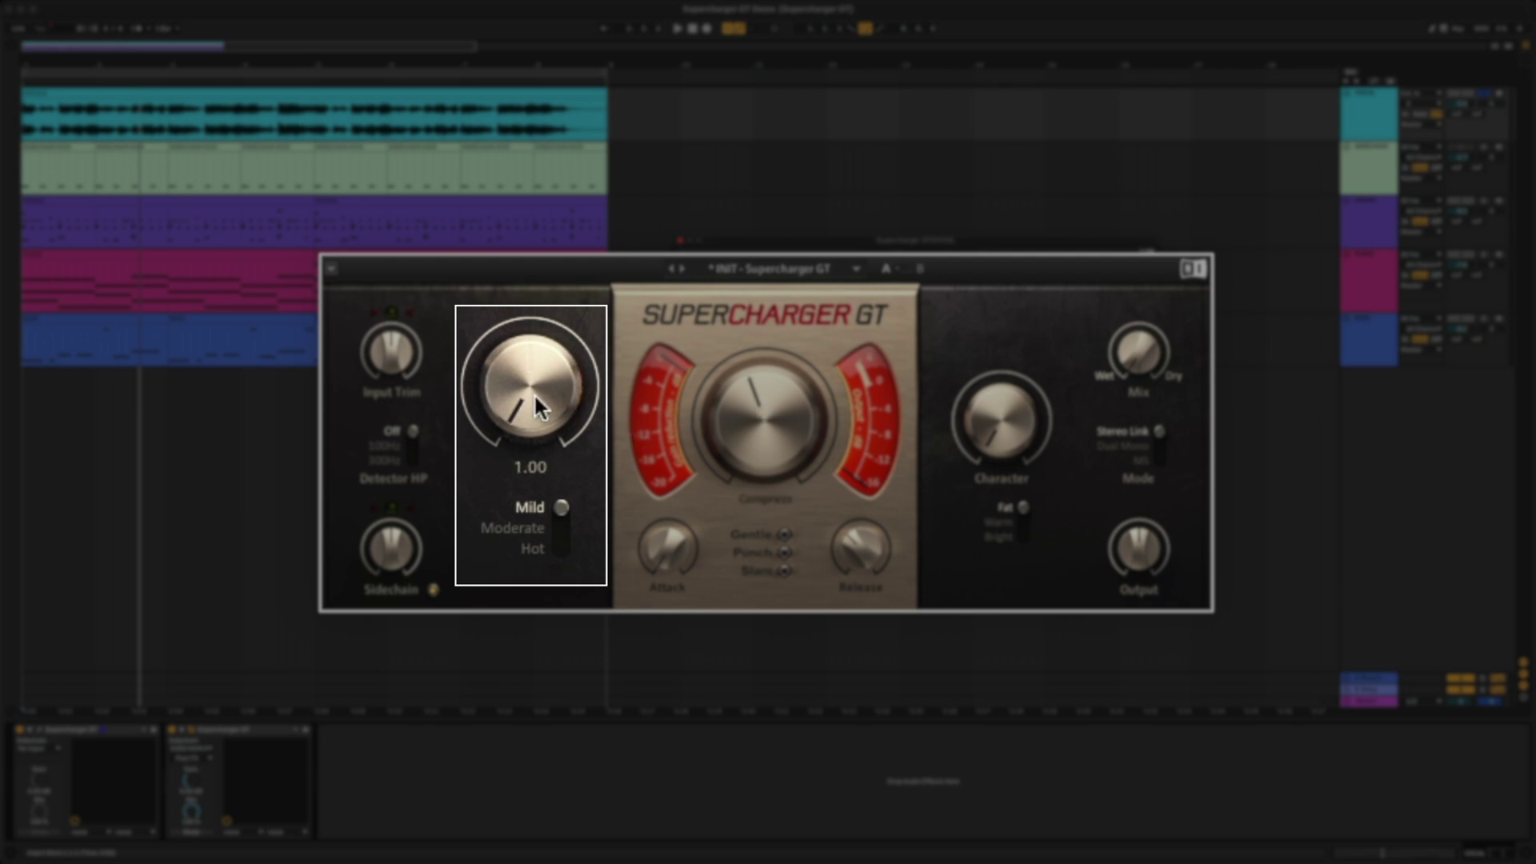
Set Saturation to 10.00 during playback and compare the Moderate and Hot modes before returning to Mild.
key("space")
left_click_drag(534, 397, 541, 558)
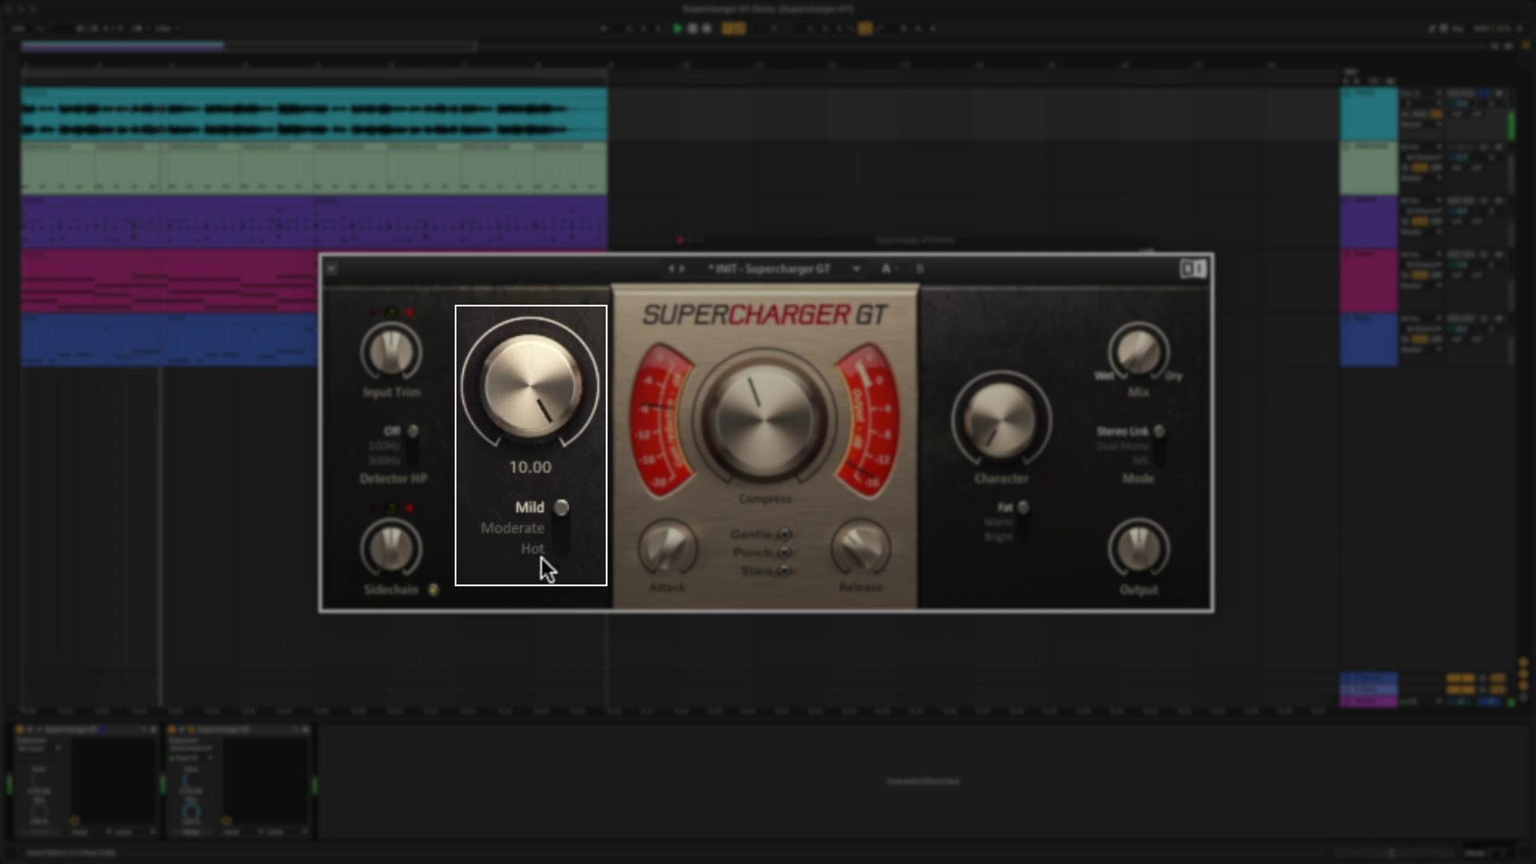
left_click(557, 526)
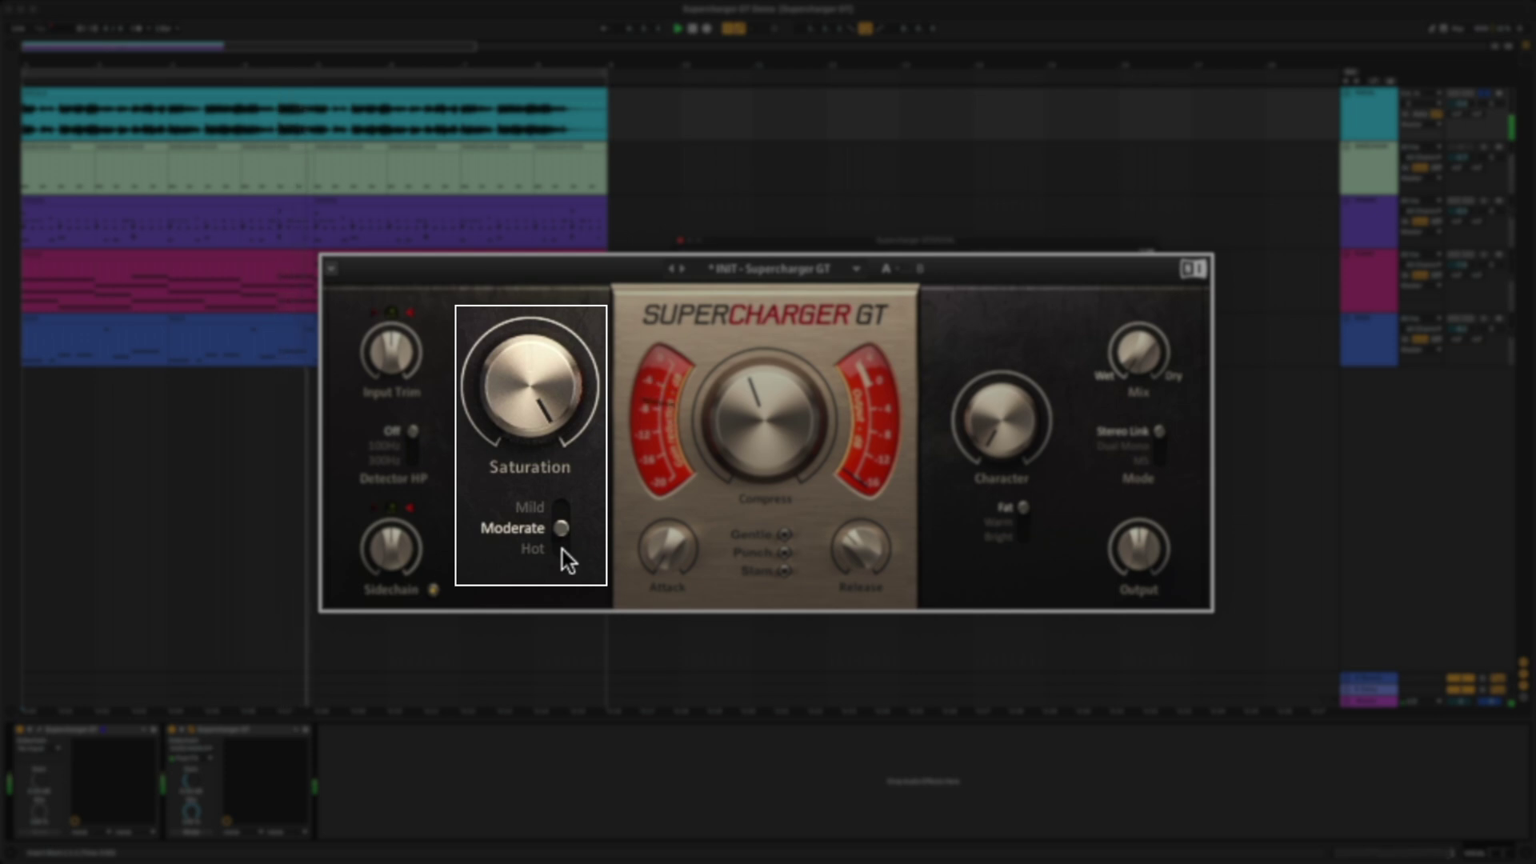
left_click(563, 549)
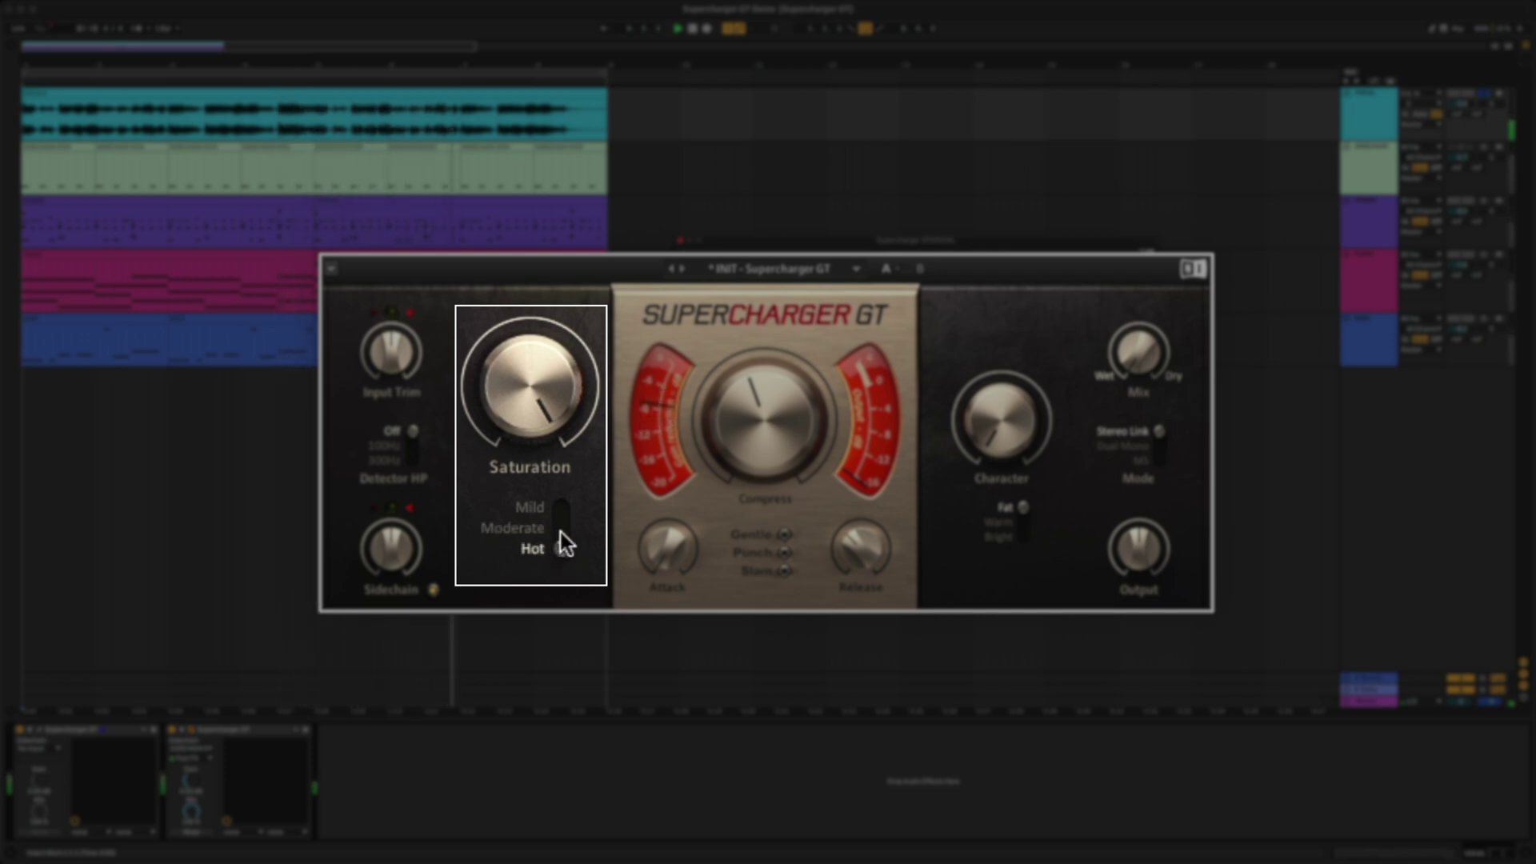
left_click(555, 511)
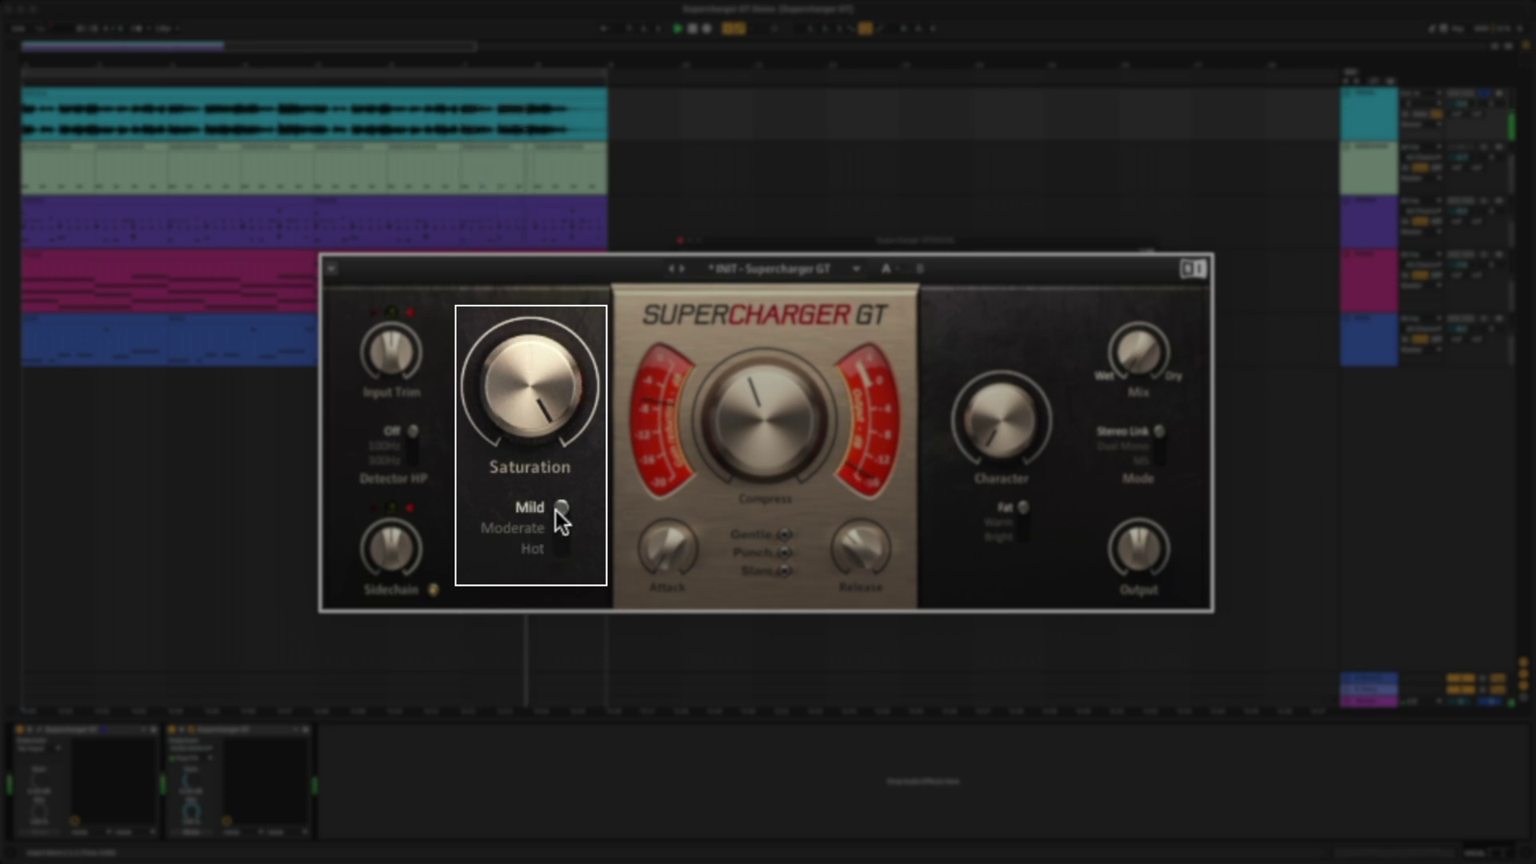
Lower Saturation to 4.75 on the vocal and raise Character to 10.00 in Fat mode.
left_click_drag(530, 384, 530, 428)
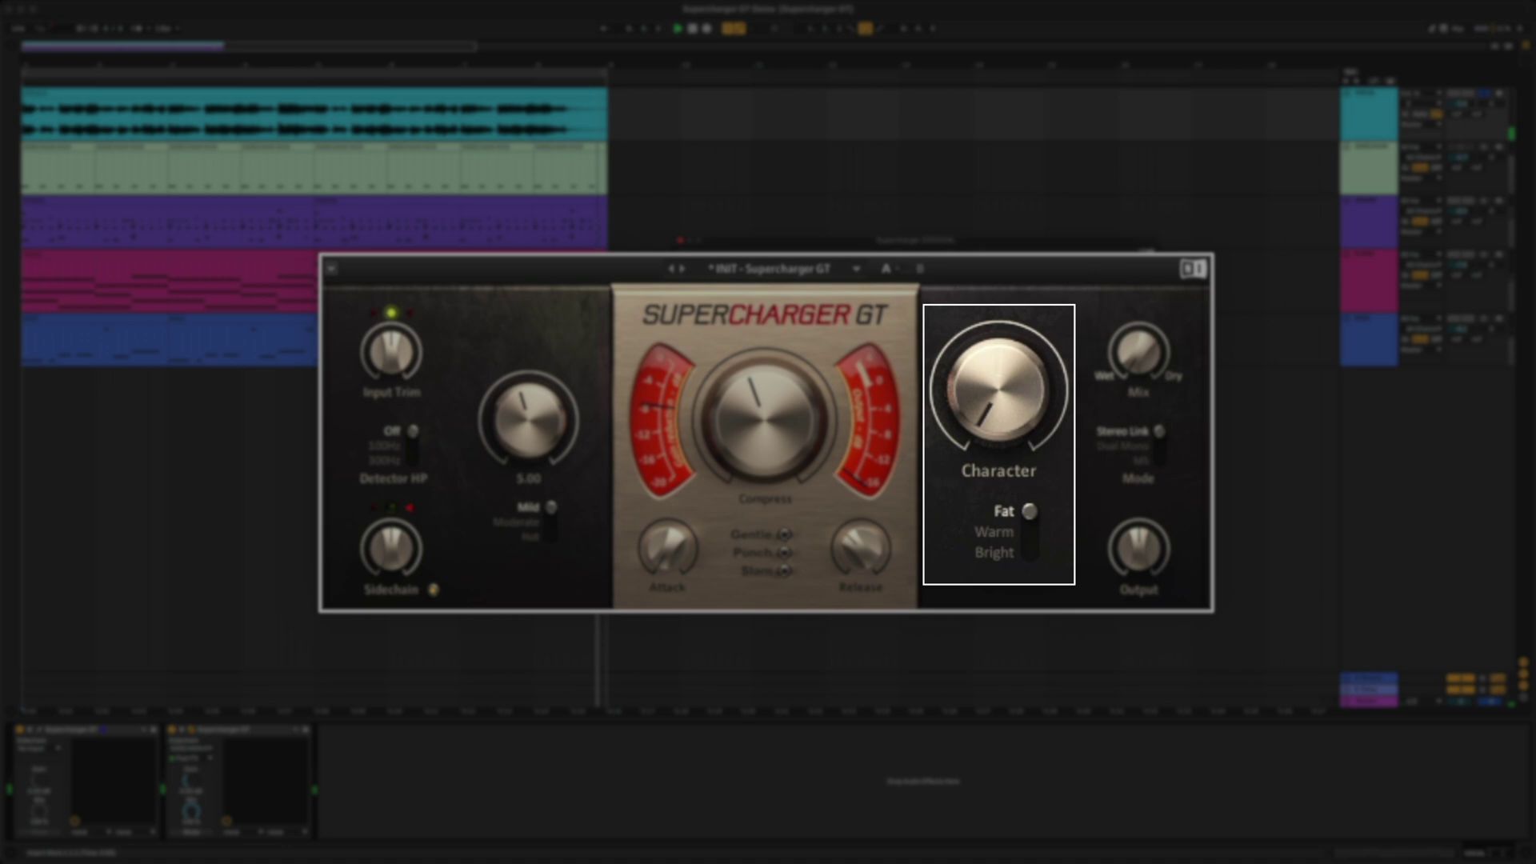
left_click_drag(543, 413, 542, 419)
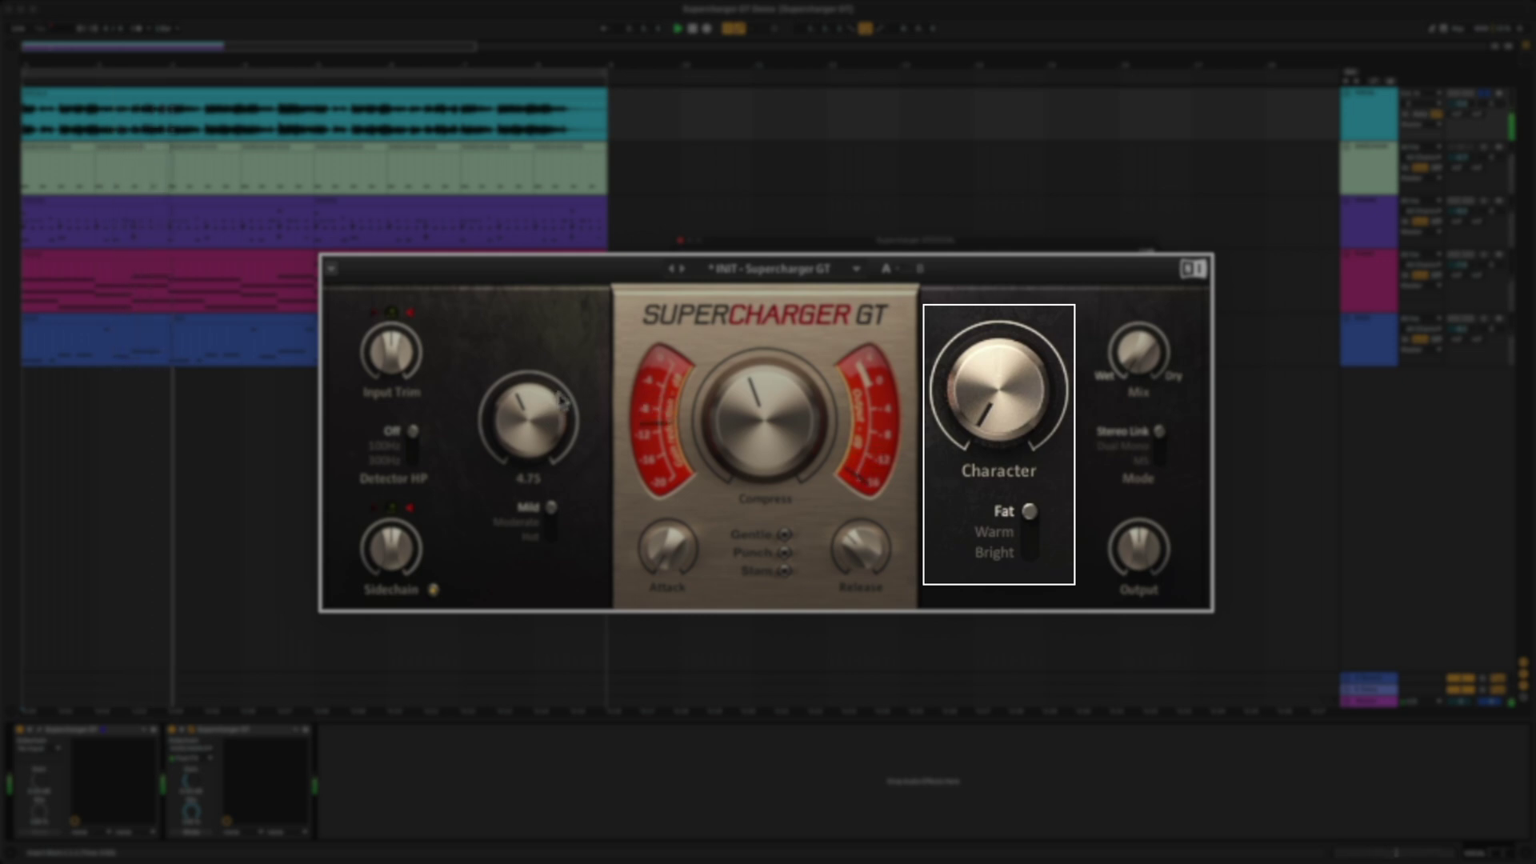
mouse_move(1062, 395)
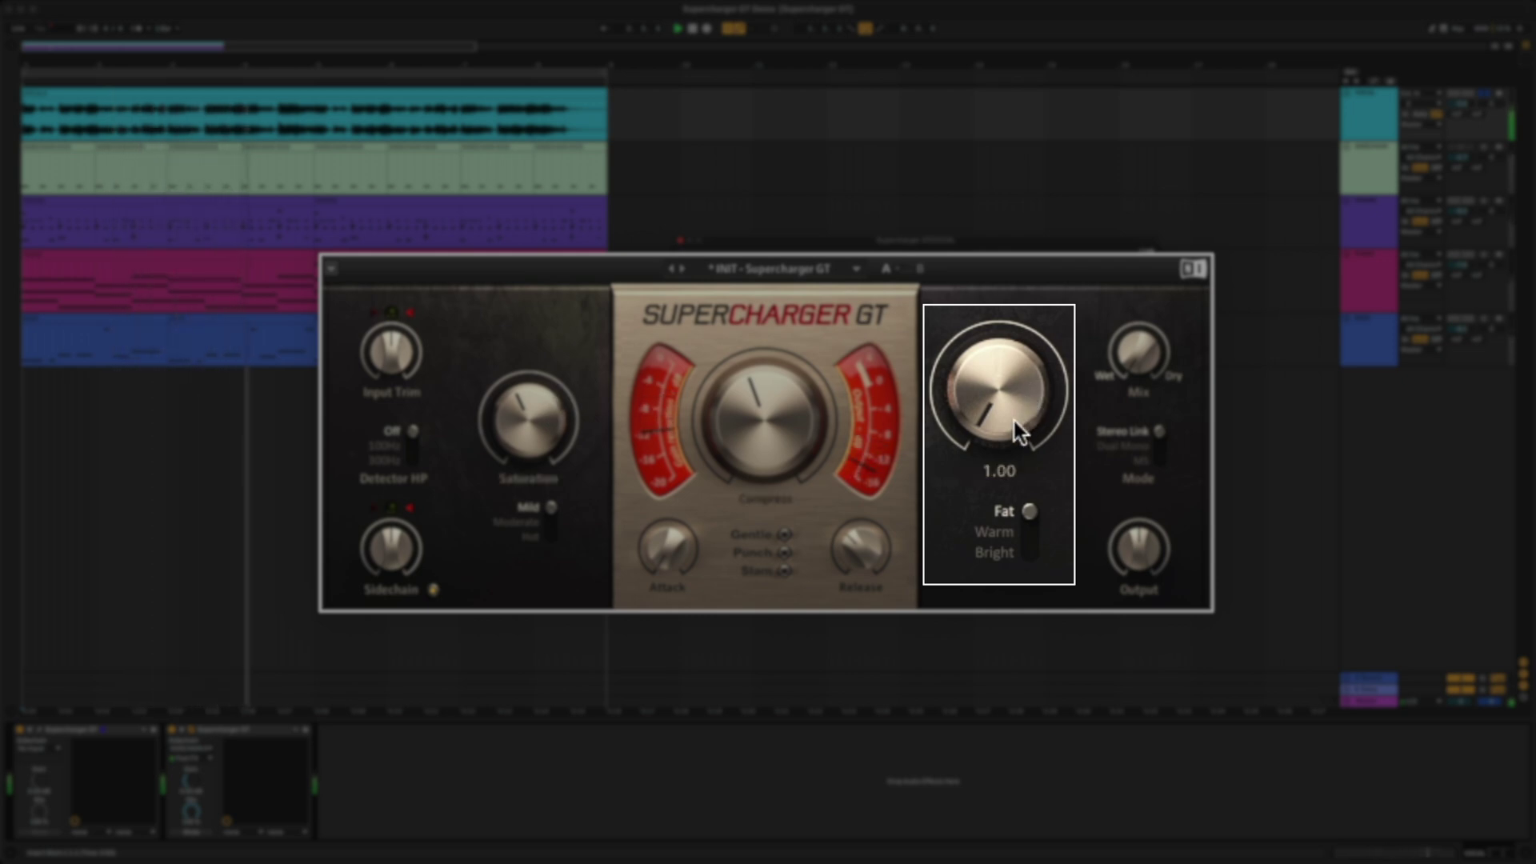
left_click_drag(1015, 421, 1014, 309)
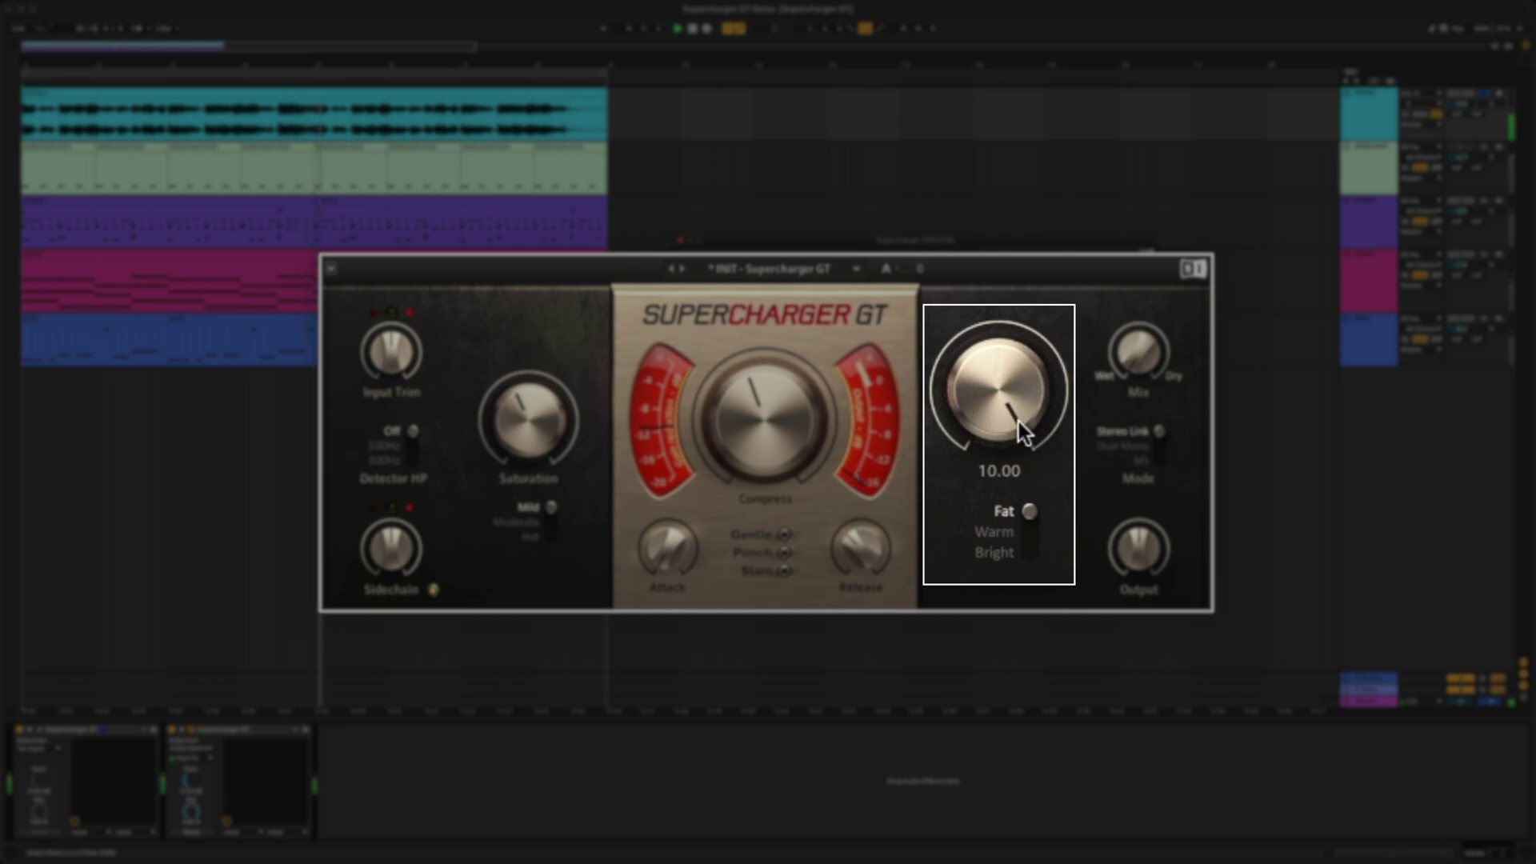
Compare the Warm and Bright character modes on the vocal and reduce the Character amount in Bright mode.
left_click(1029, 533)
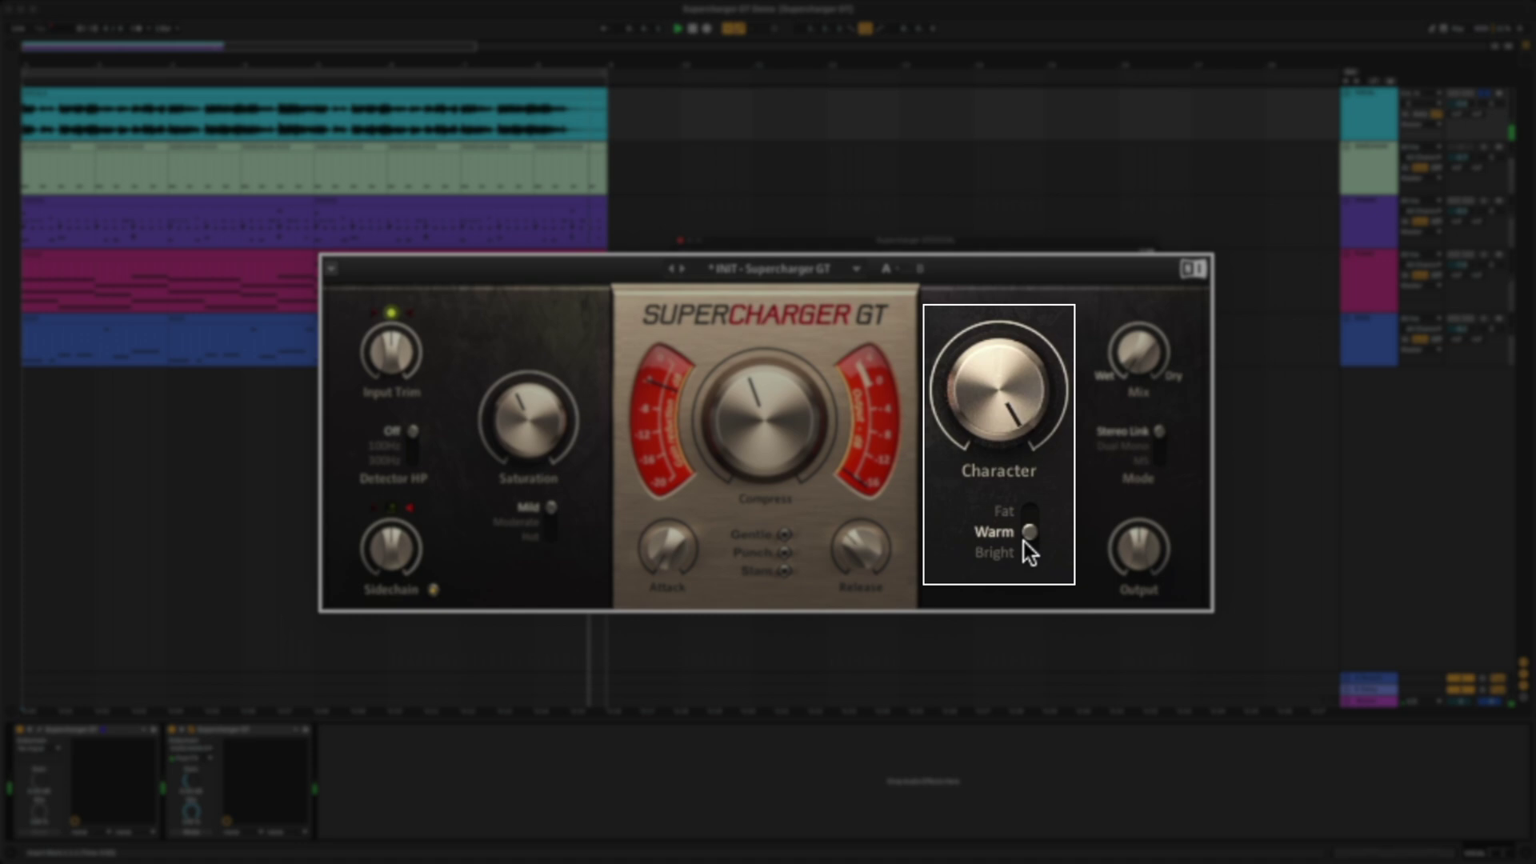
left_click(1030, 554)
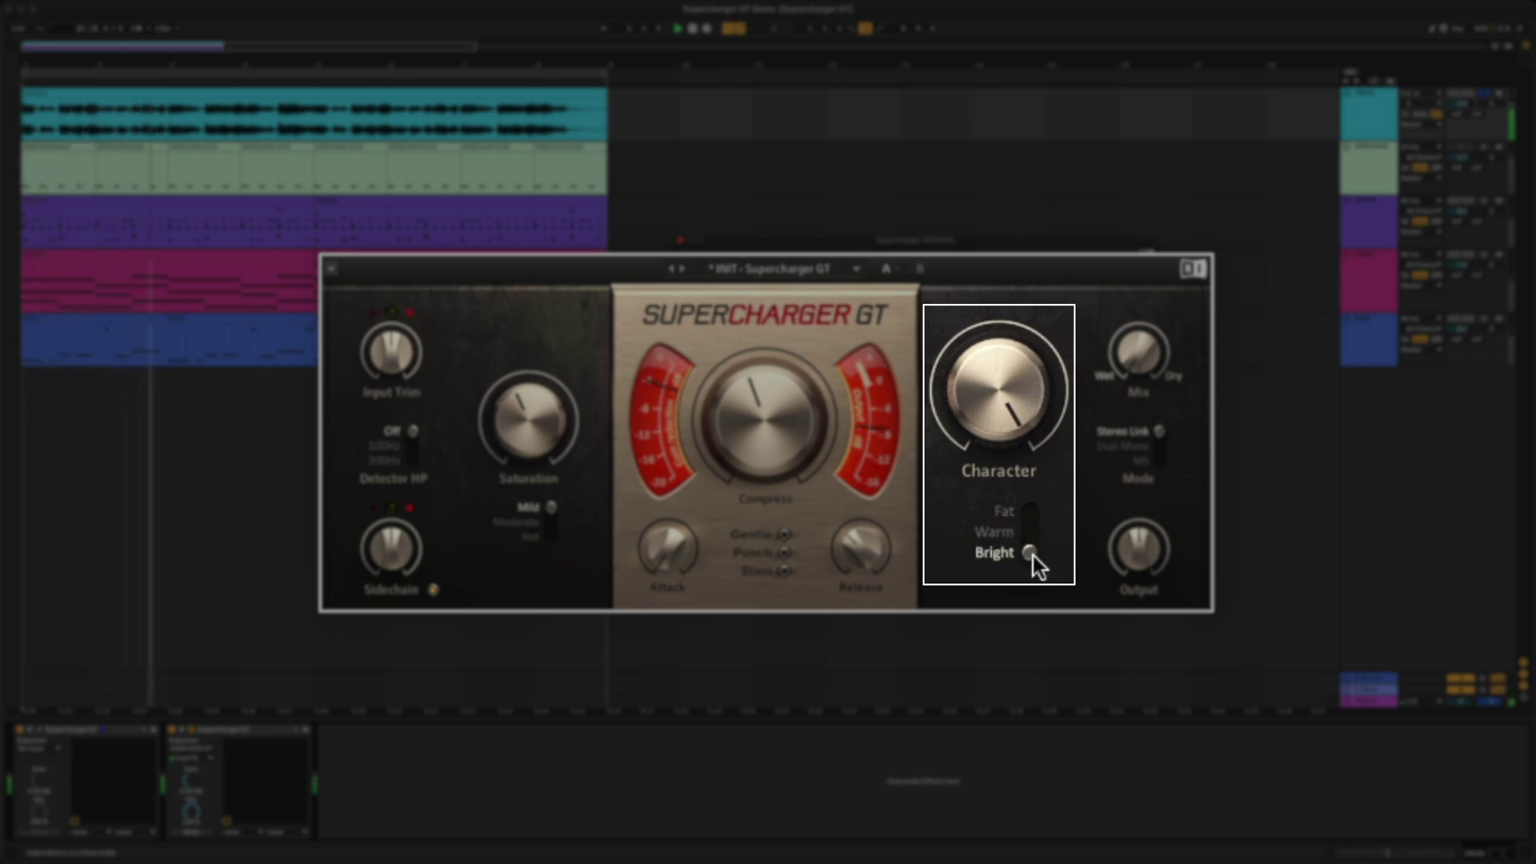
mouse_move(1001, 374)
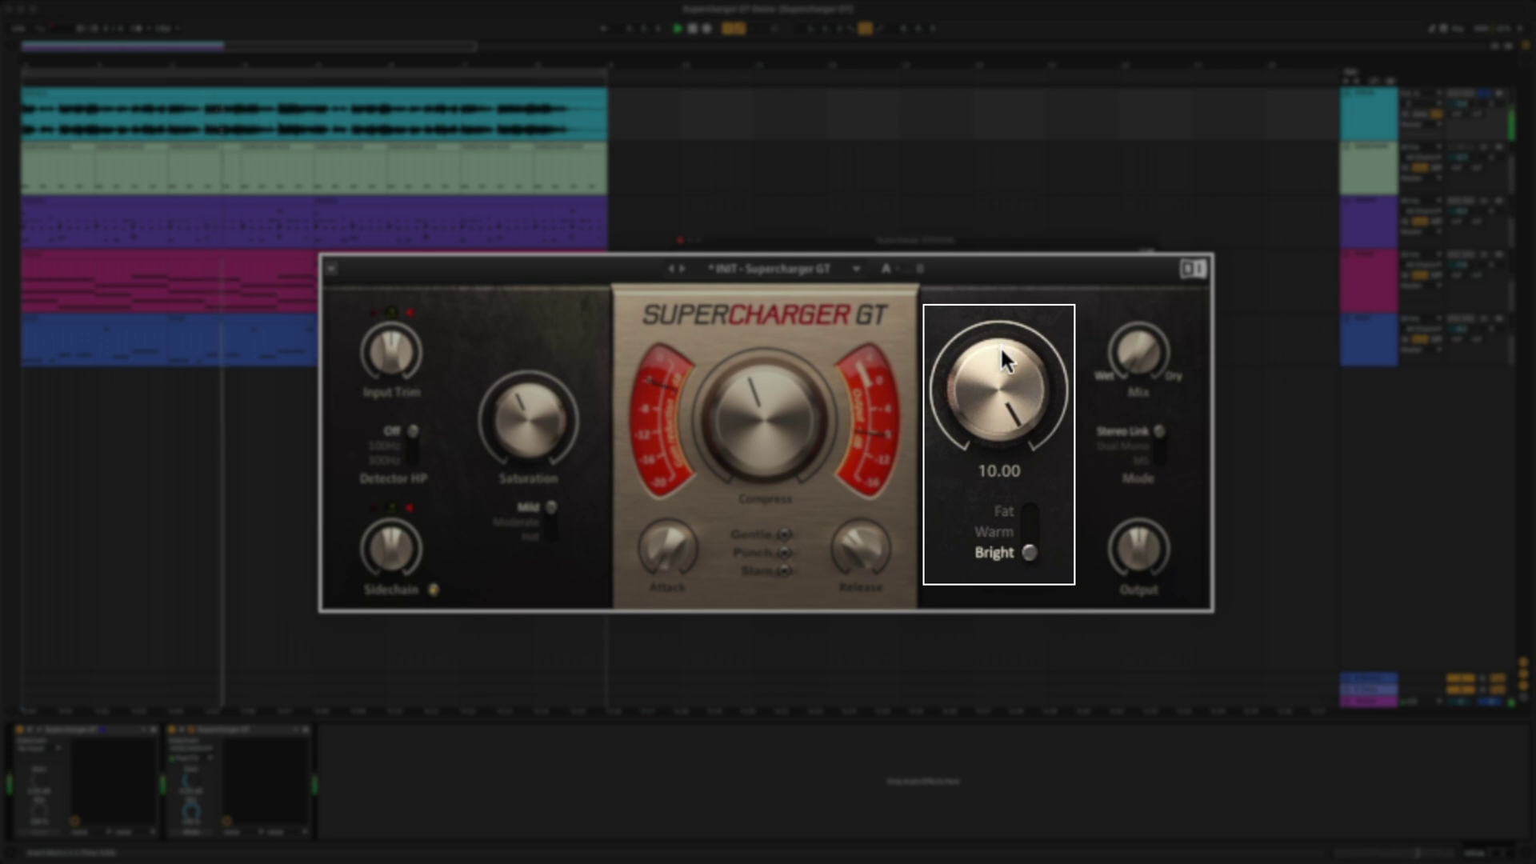
left_click_drag(1000, 346, 1001, 412)
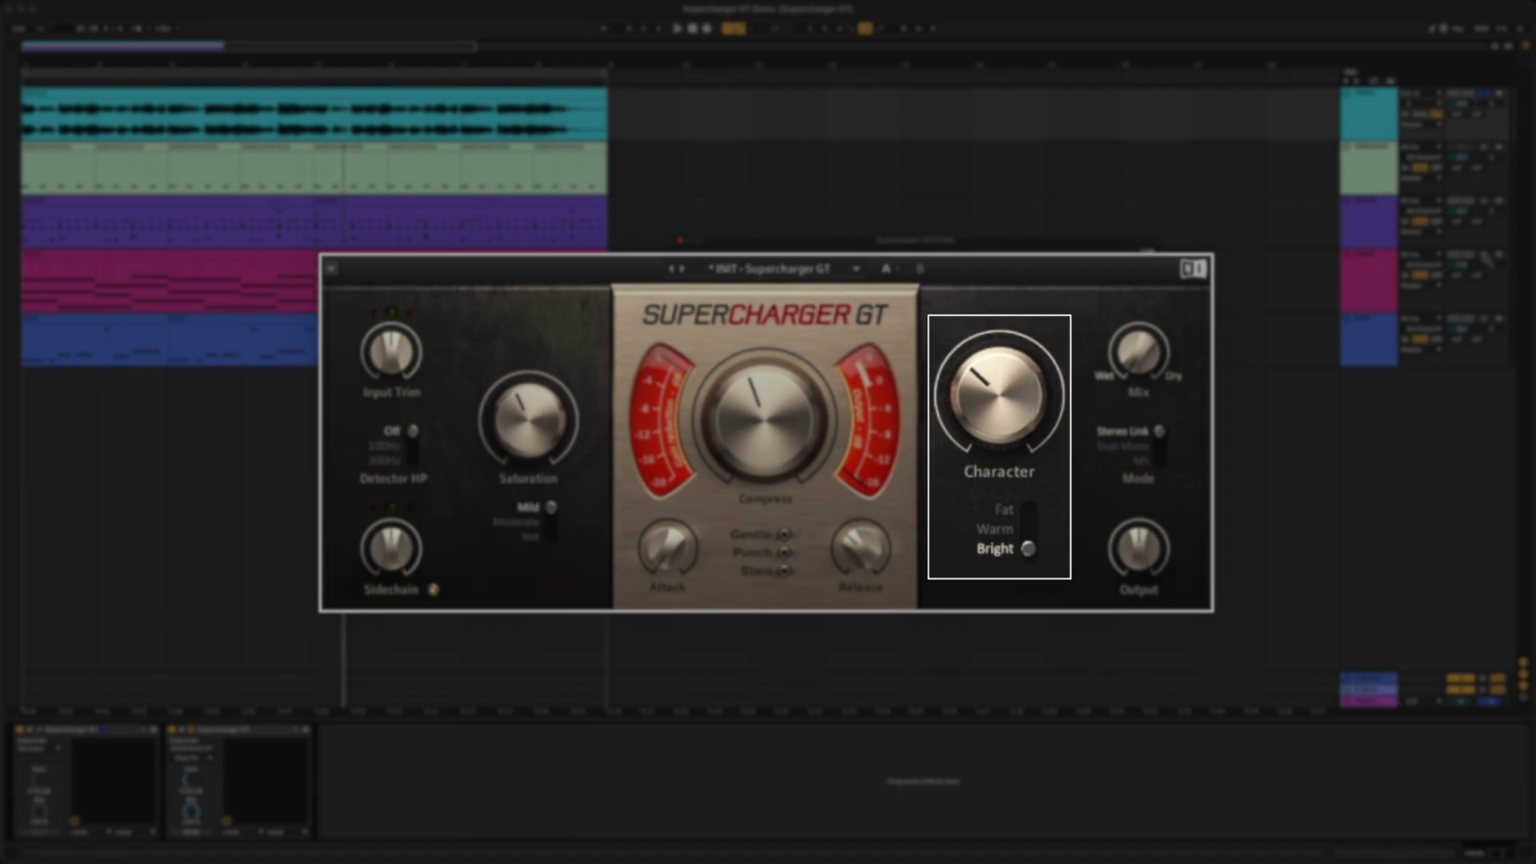
Audition the DRUMS track with the INIT settings, load the Drumbus factory preset and play the drums.
key("space")
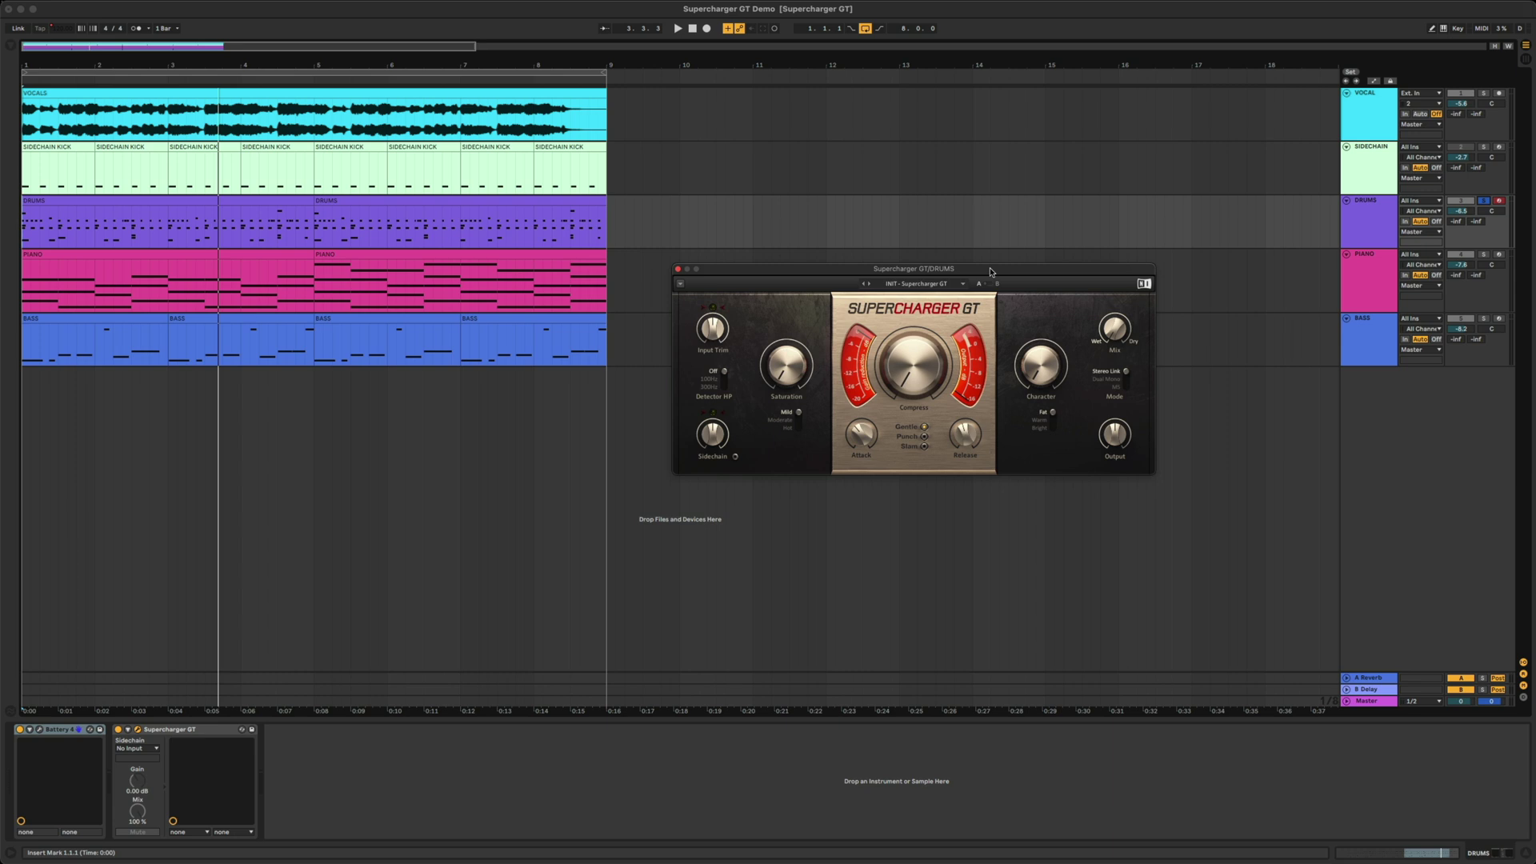
key("space")
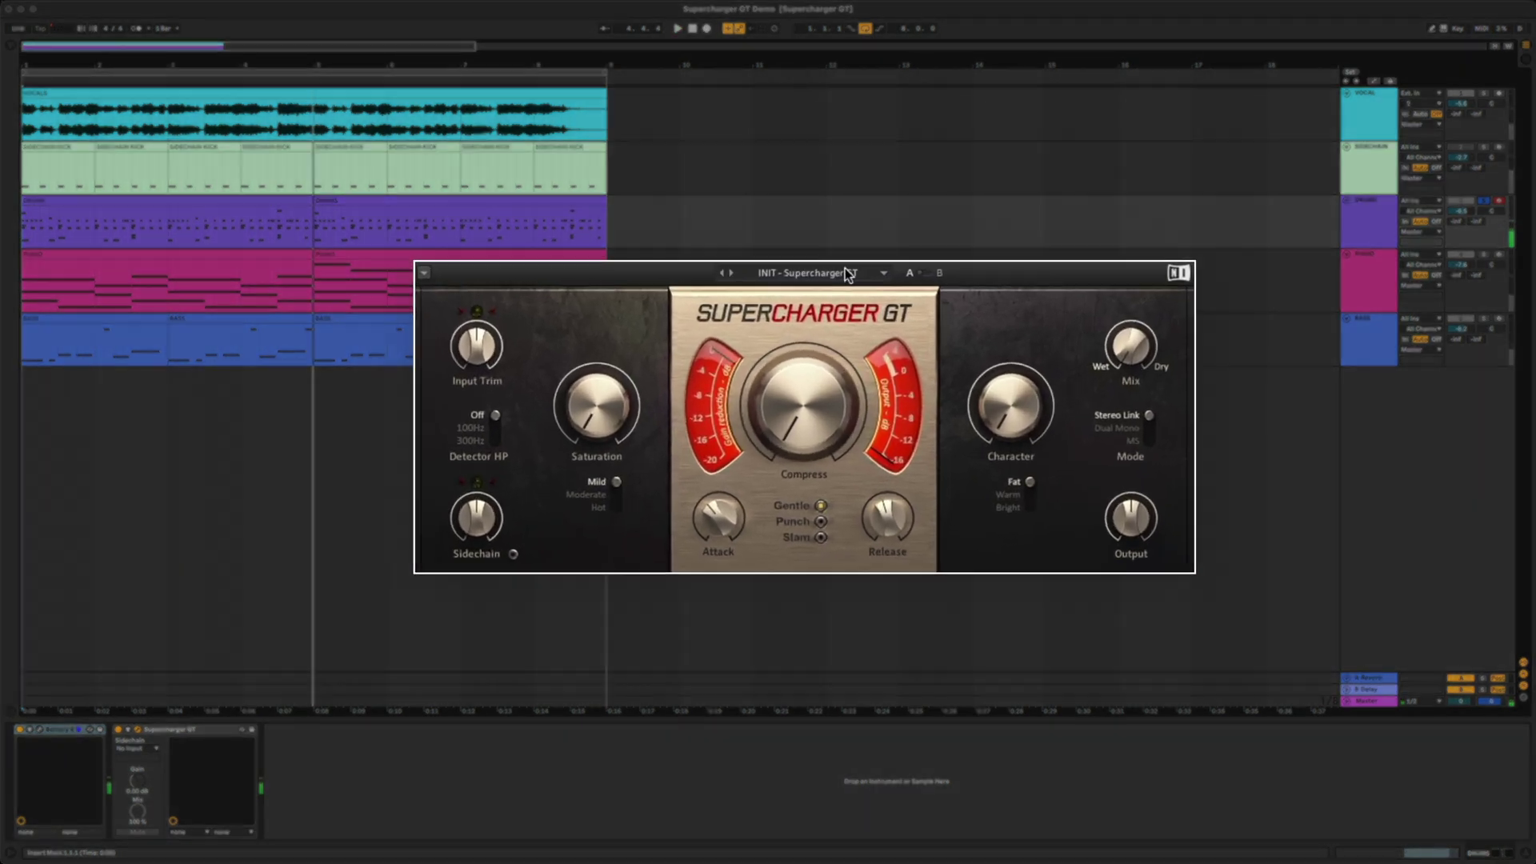
left_click(940, 282)
mouse_move(938, 280)
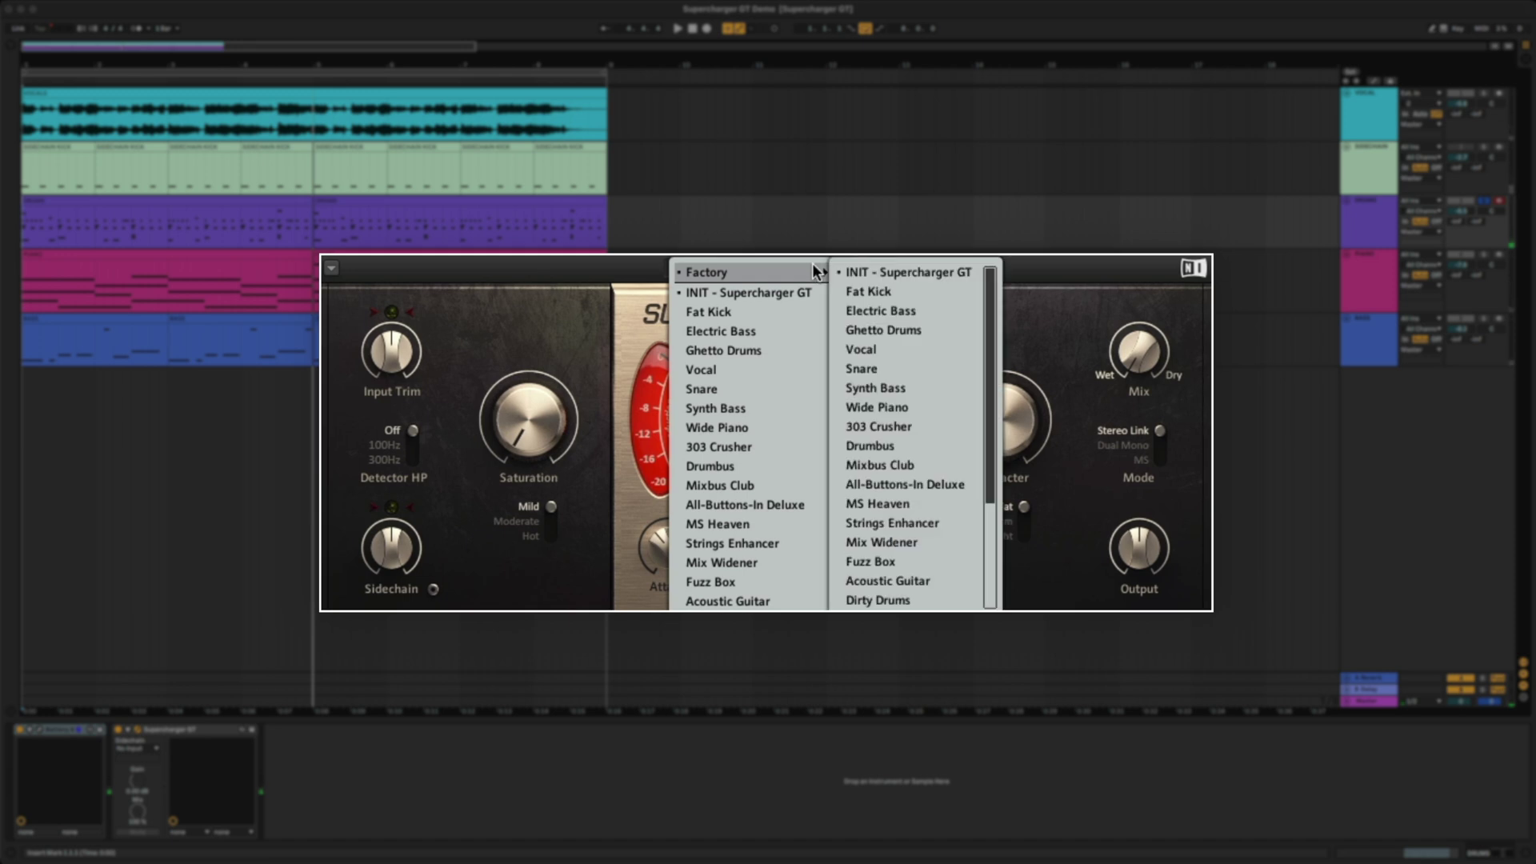
left_click(754, 467)
key("space")
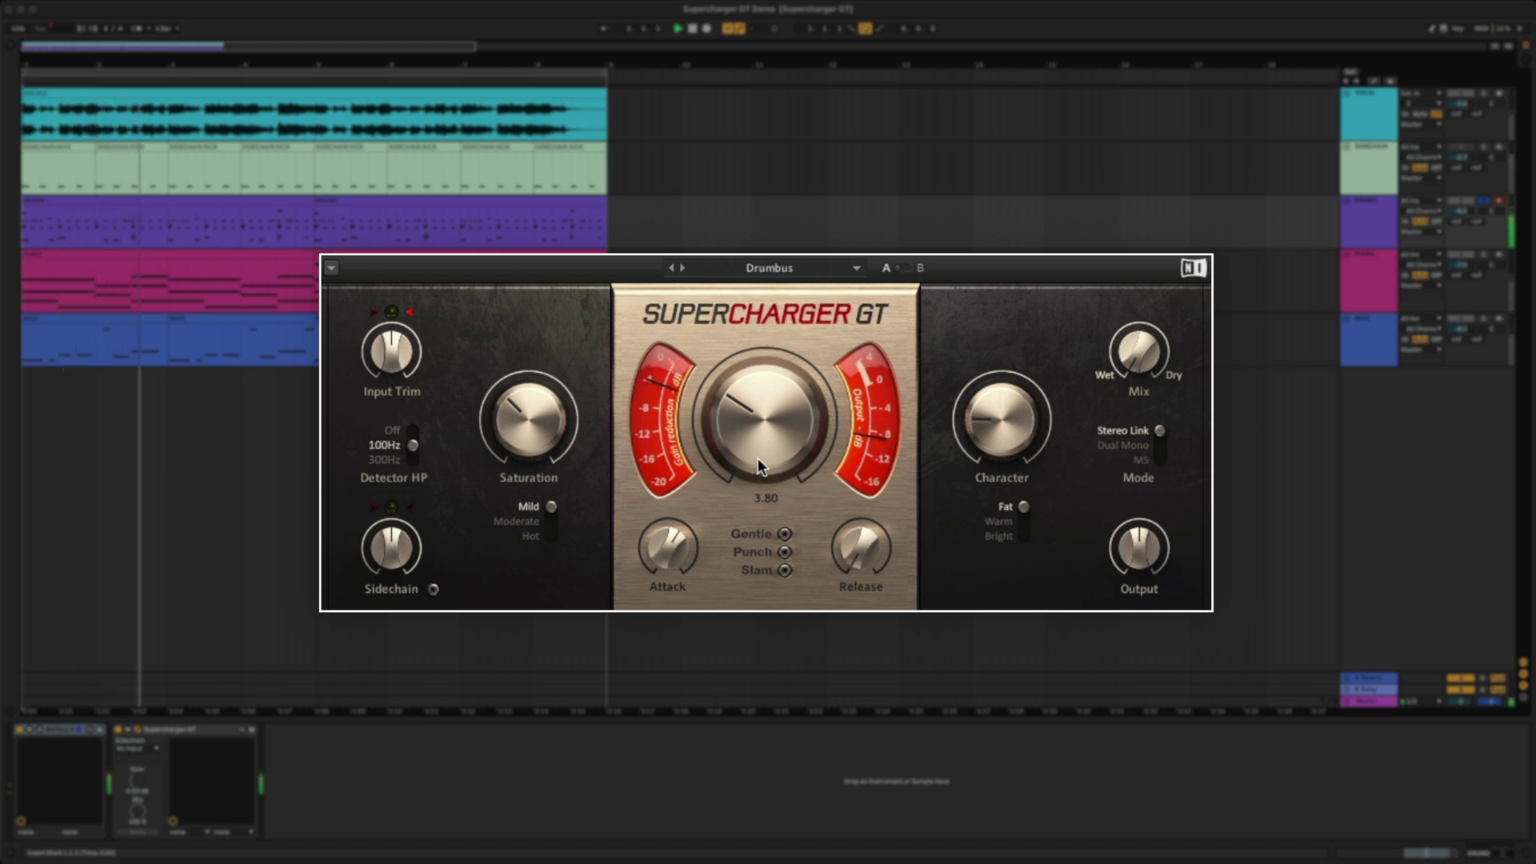
Refine the Drumbus compression during playback by adjusting Attack, setting Release to 3.00 and lowering Compress.
mouse_move(665, 533)
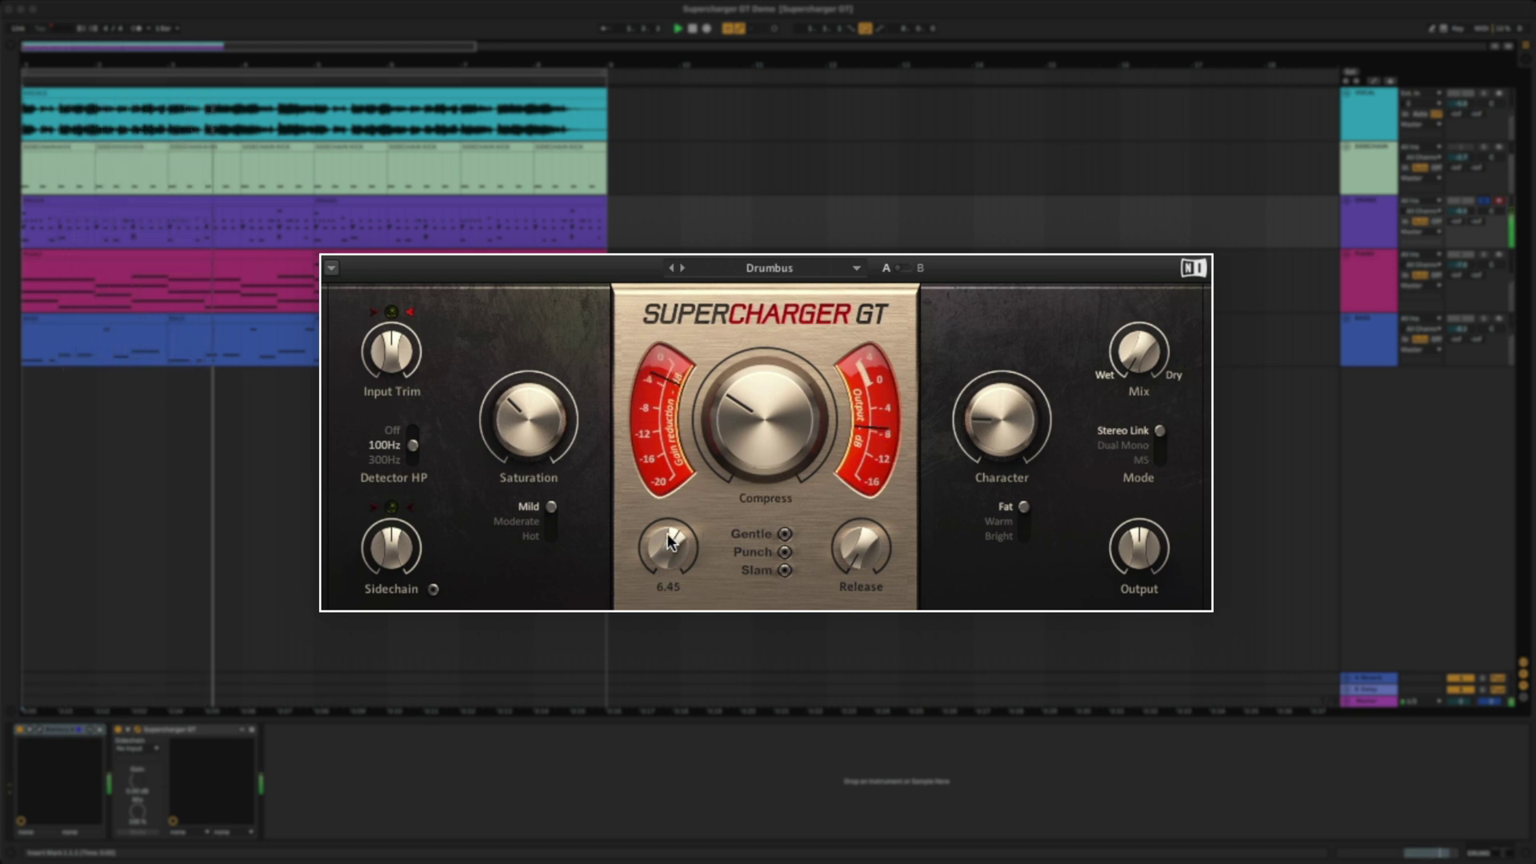
left_click_drag(668, 533, 667, 608)
left_click(785, 570)
left_click_drag(838, 551, 838, 525)
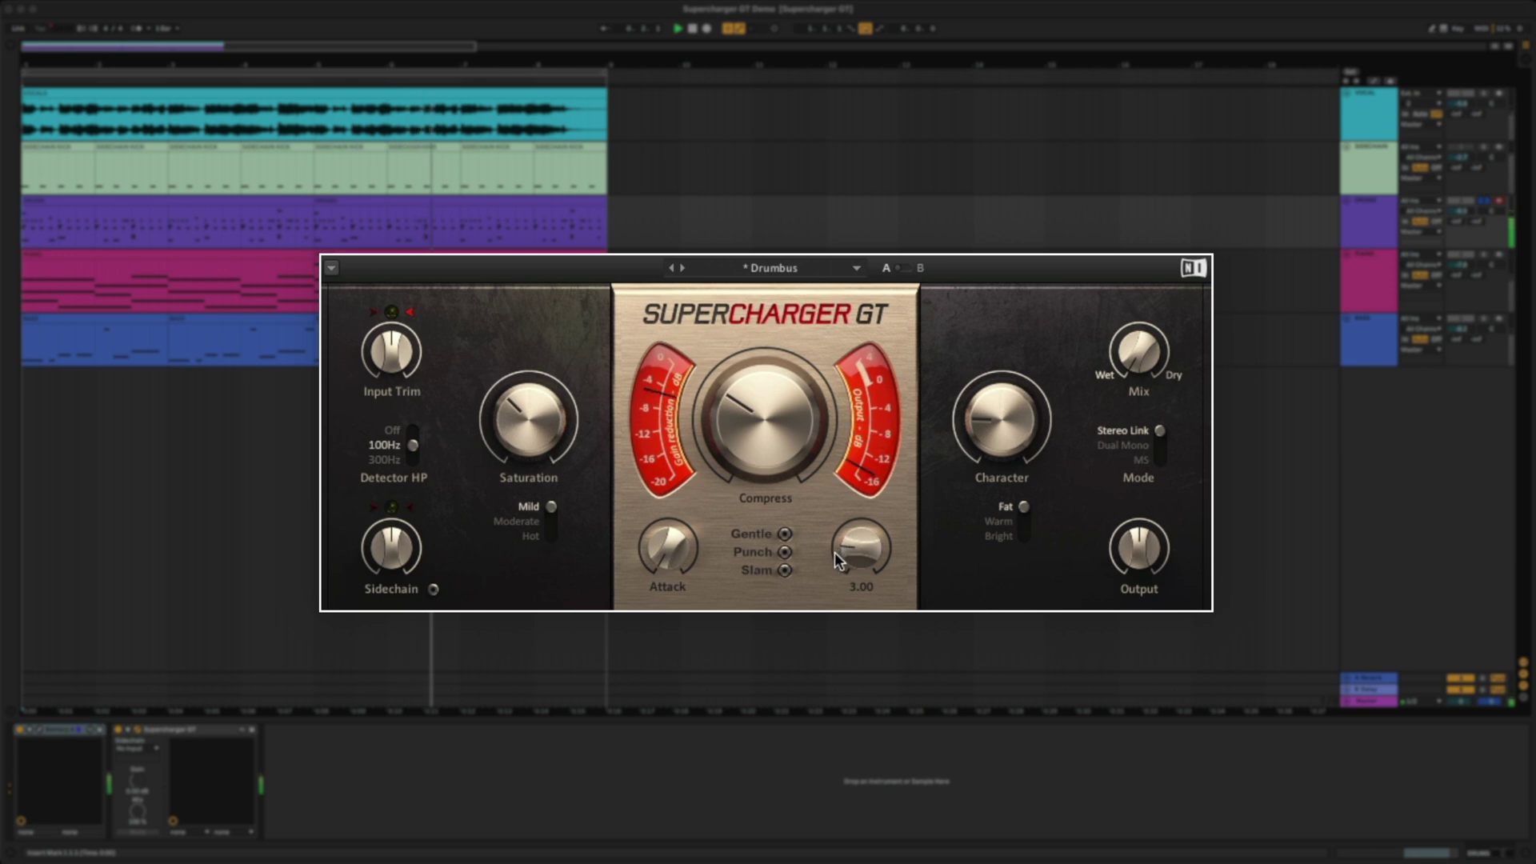
mouse_move(729, 437)
mouse_move(728, 437)
left_mouse_down()
mouse_move(728, 466)
mouse_move(733, 445)
left_mouse_up()
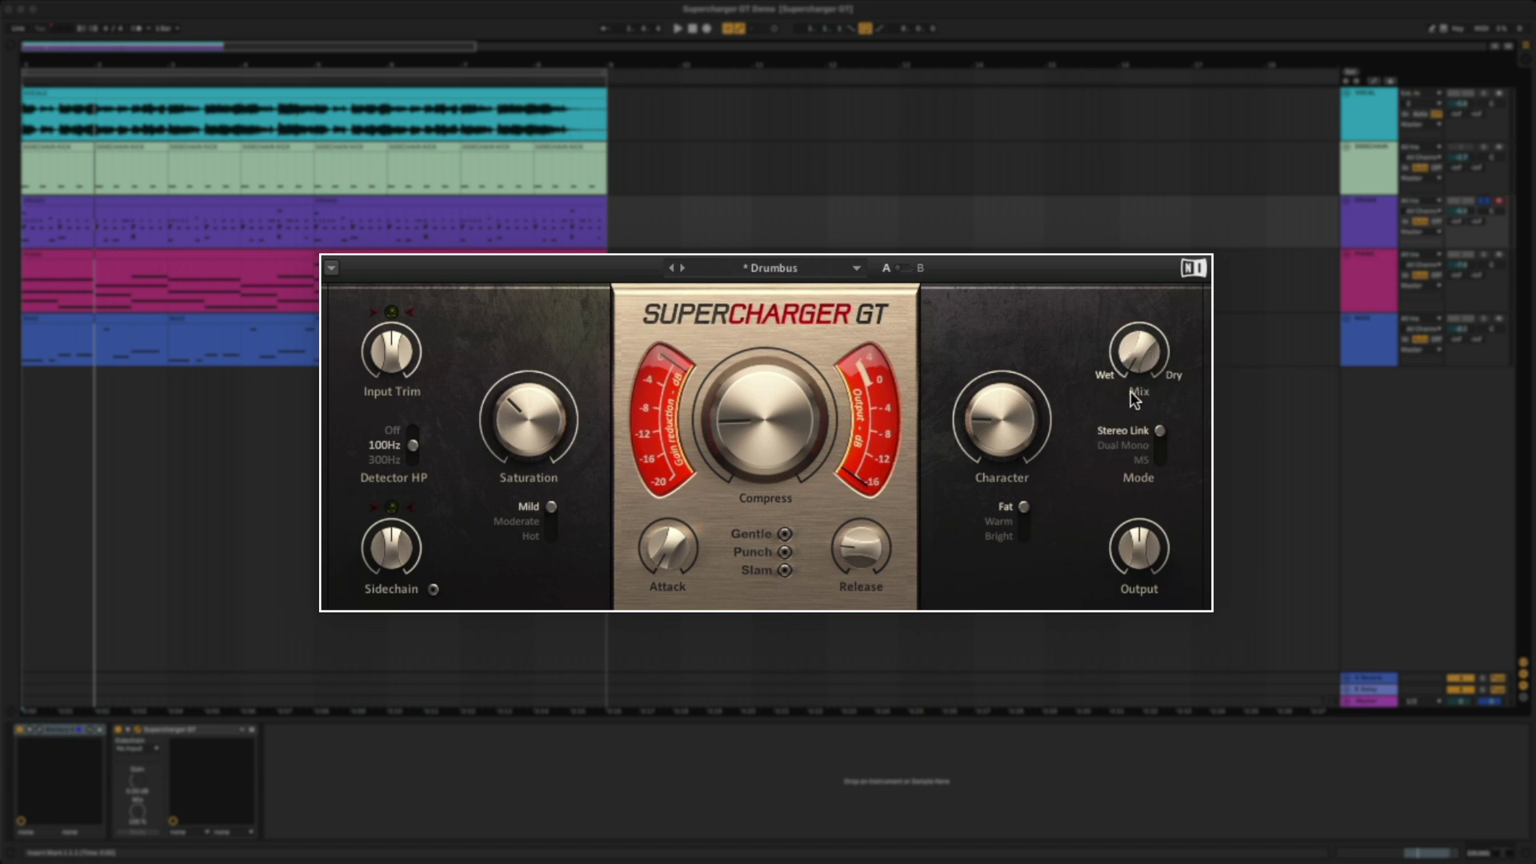
Play the drums while comparing fully dry and fully wet Mix settings, and set Mix to 50% / 50%.
key("space")
left_click_drag(1137, 366, 1137, 424)
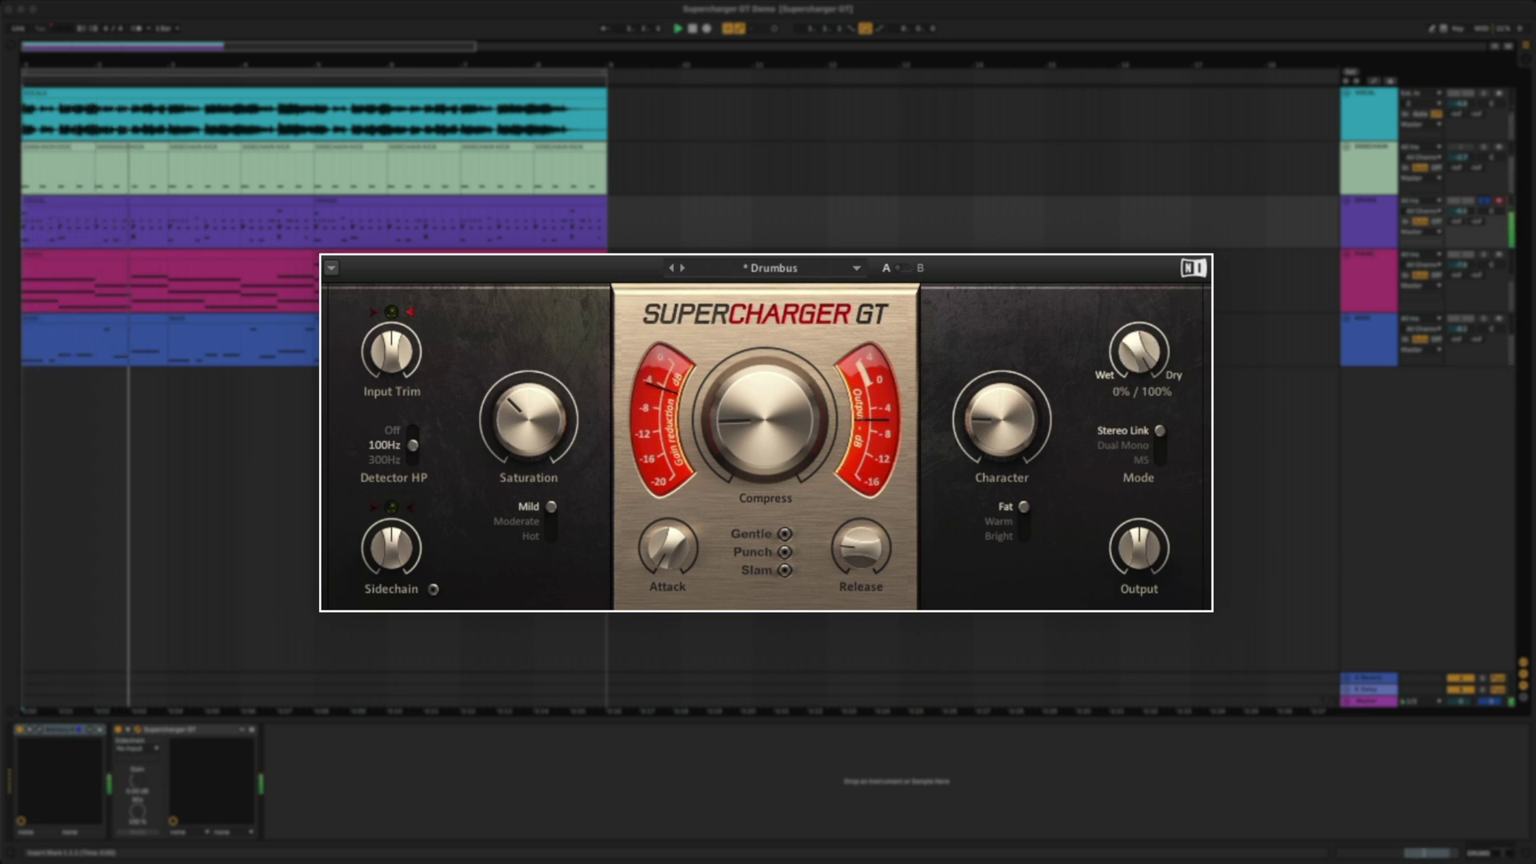
left_click_drag(1136, 425, 1137, 367)
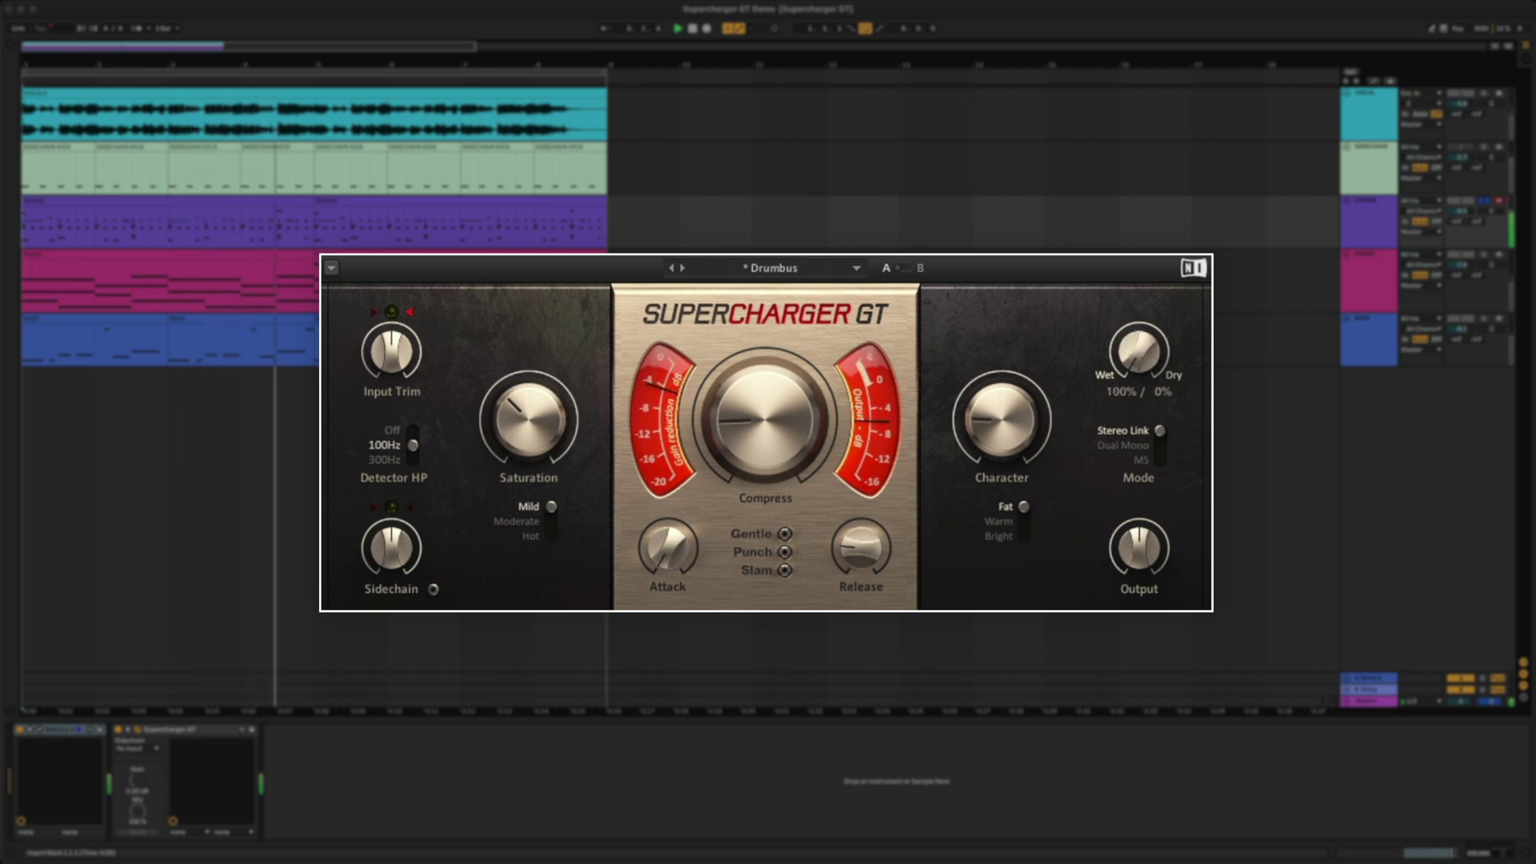
left_click_drag(1139, 350, 1139, 375)
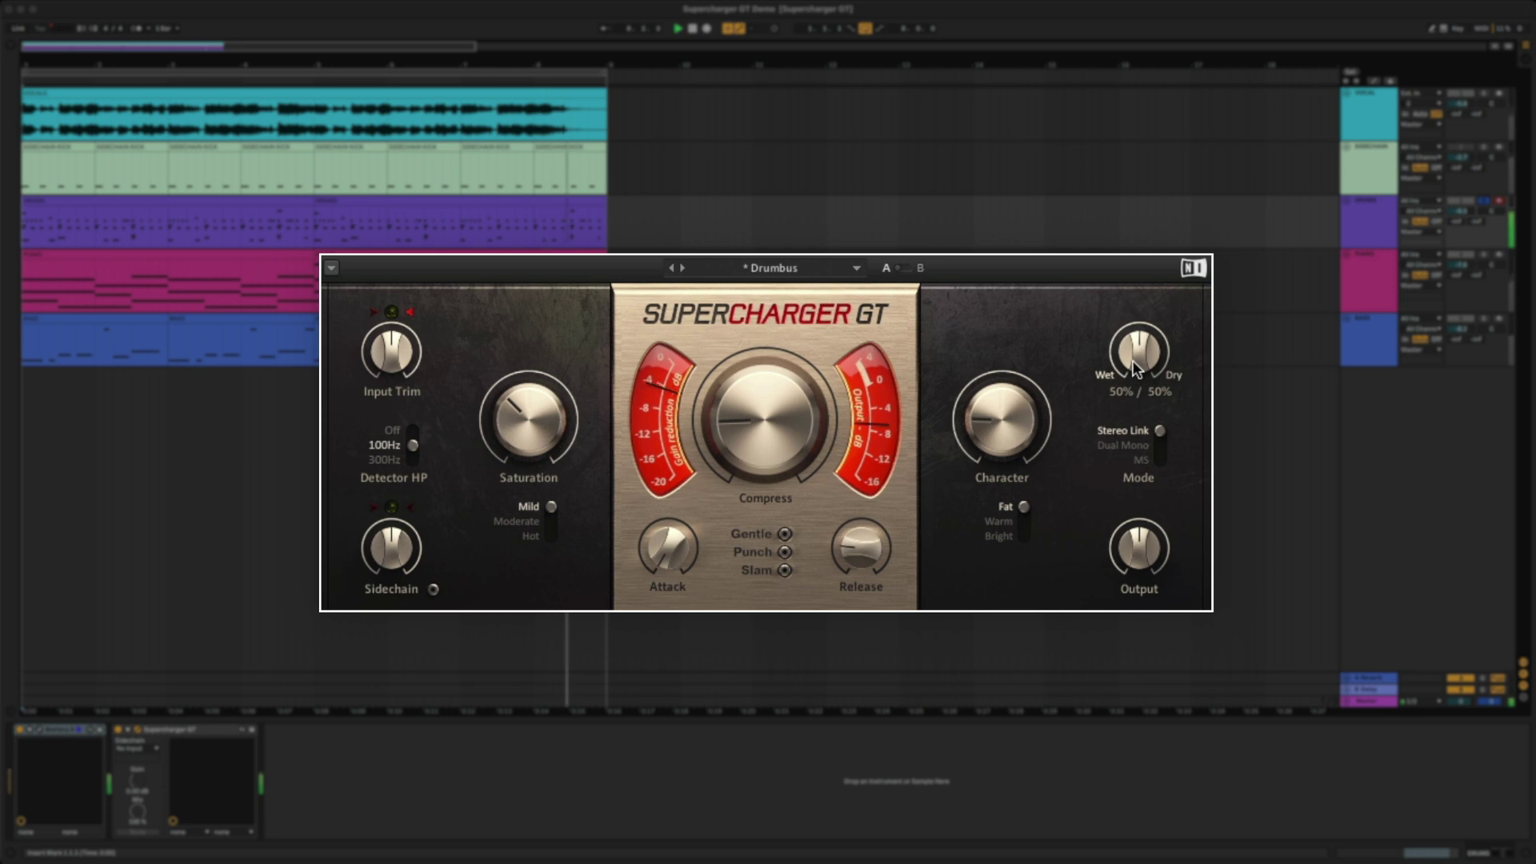
left_click_drag(978, 434, 976, 424)
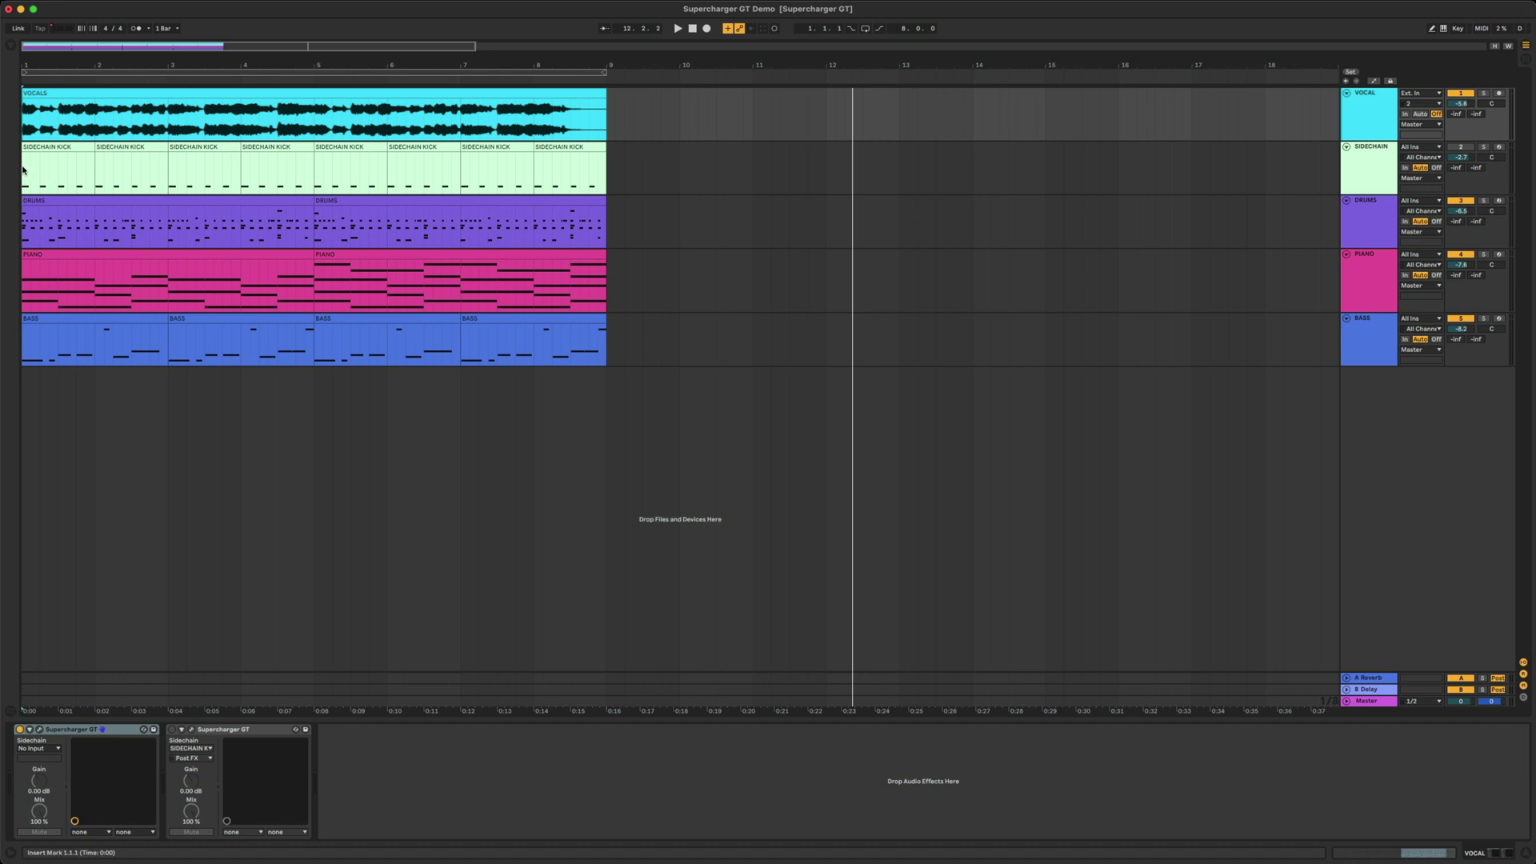
Play the full arrangement from the beginning with the vocal's Supercharger GT devices bypassed and again with them enabled.
left_click(24, 169)
key("space")
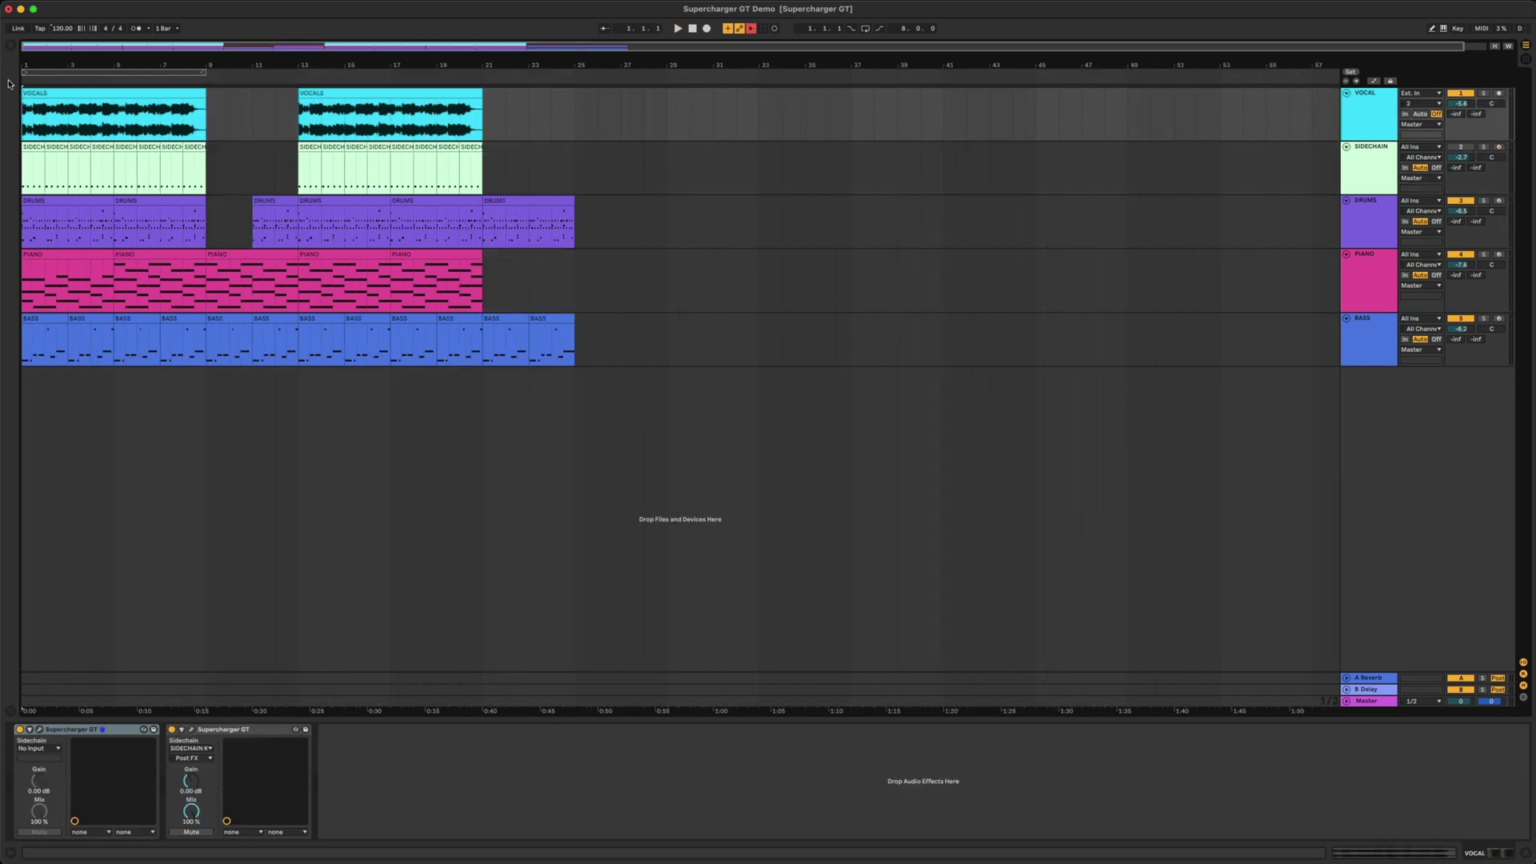
key("space")
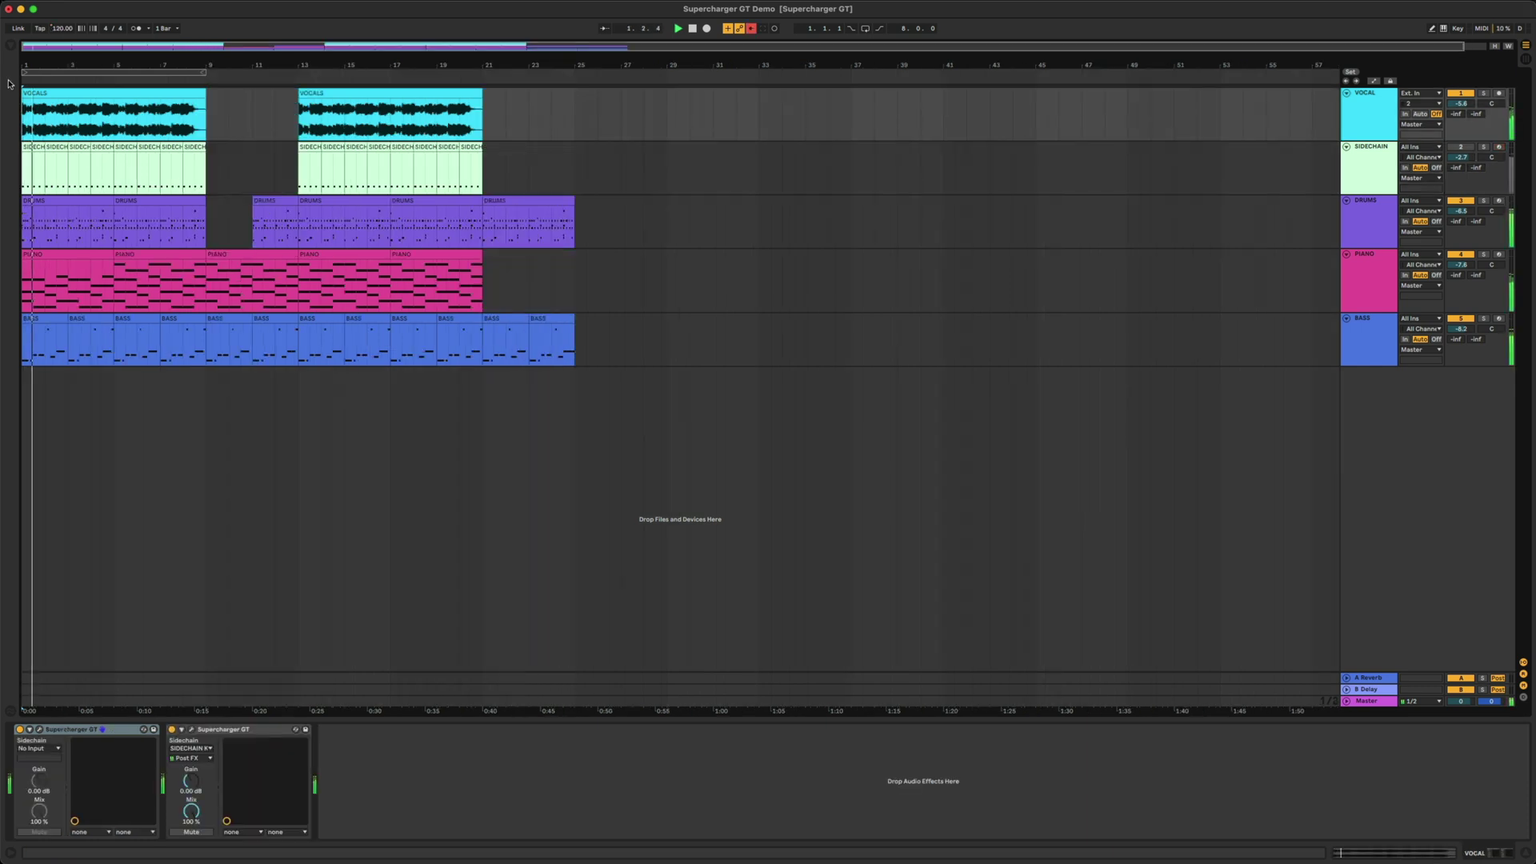